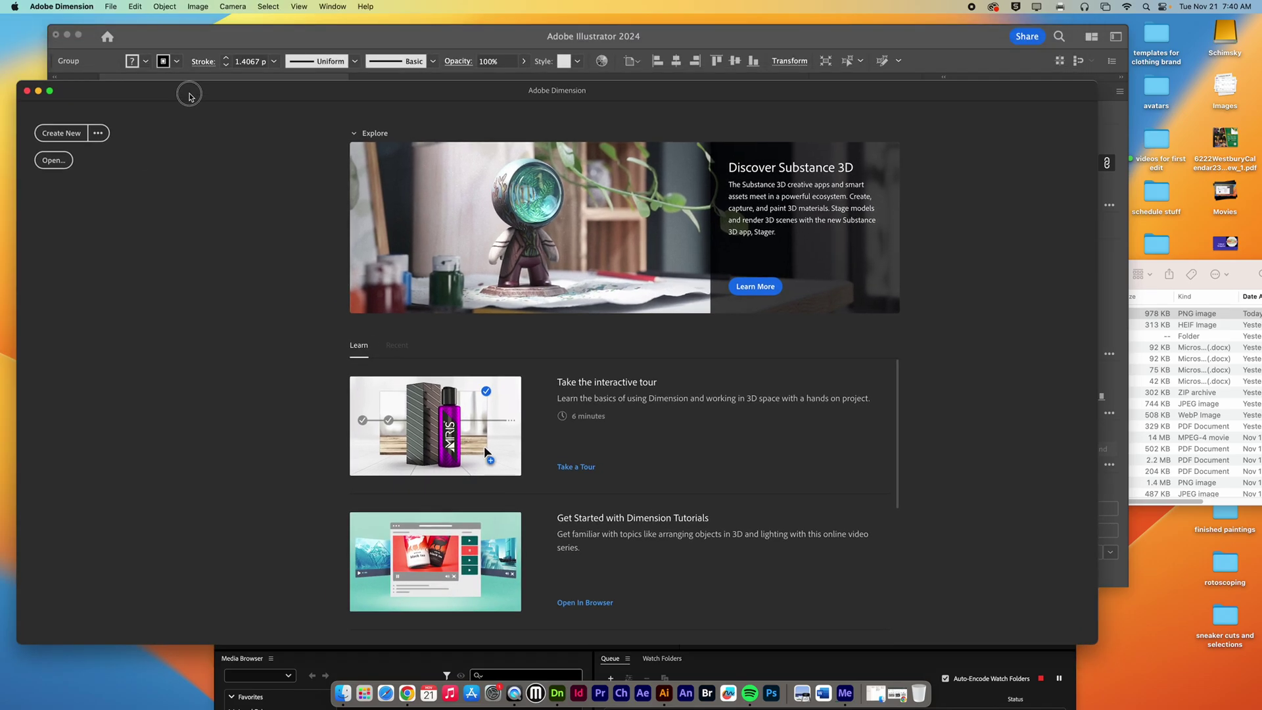
Step: Open Adobe Dimension from the installed applications and create a new document
left_click(364, 693)
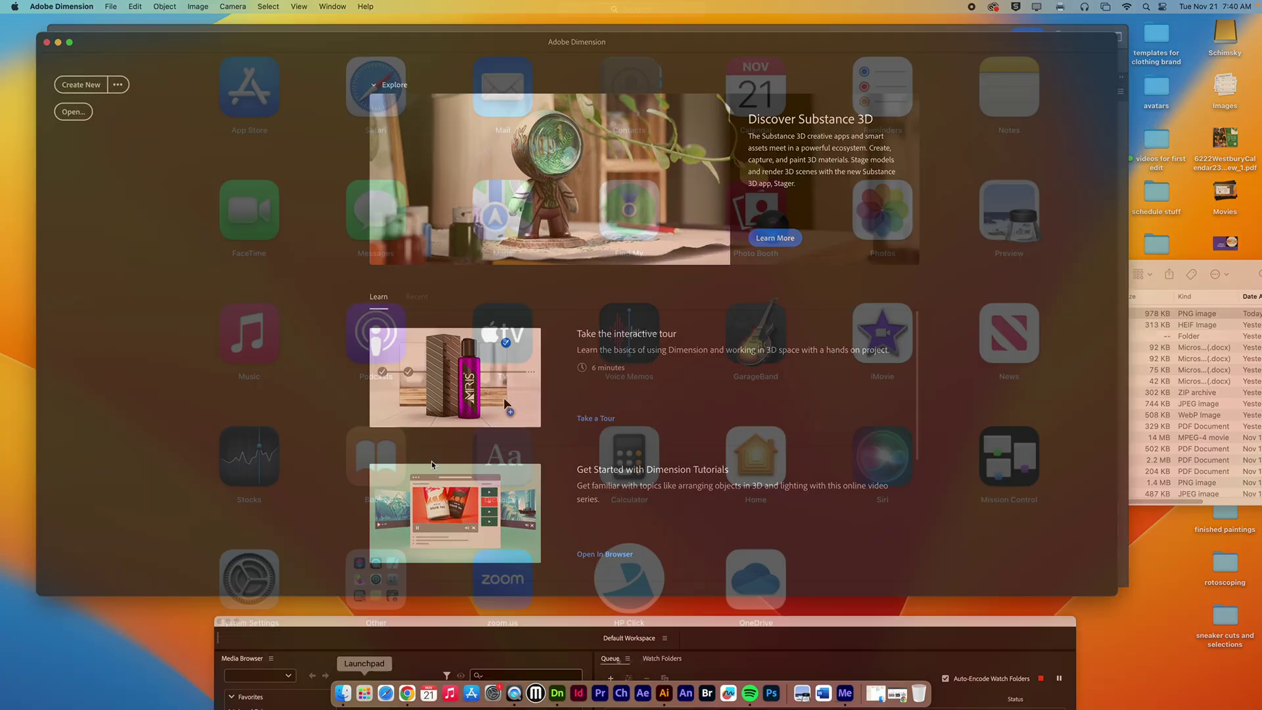
scroll(624, 413, "right", 3)
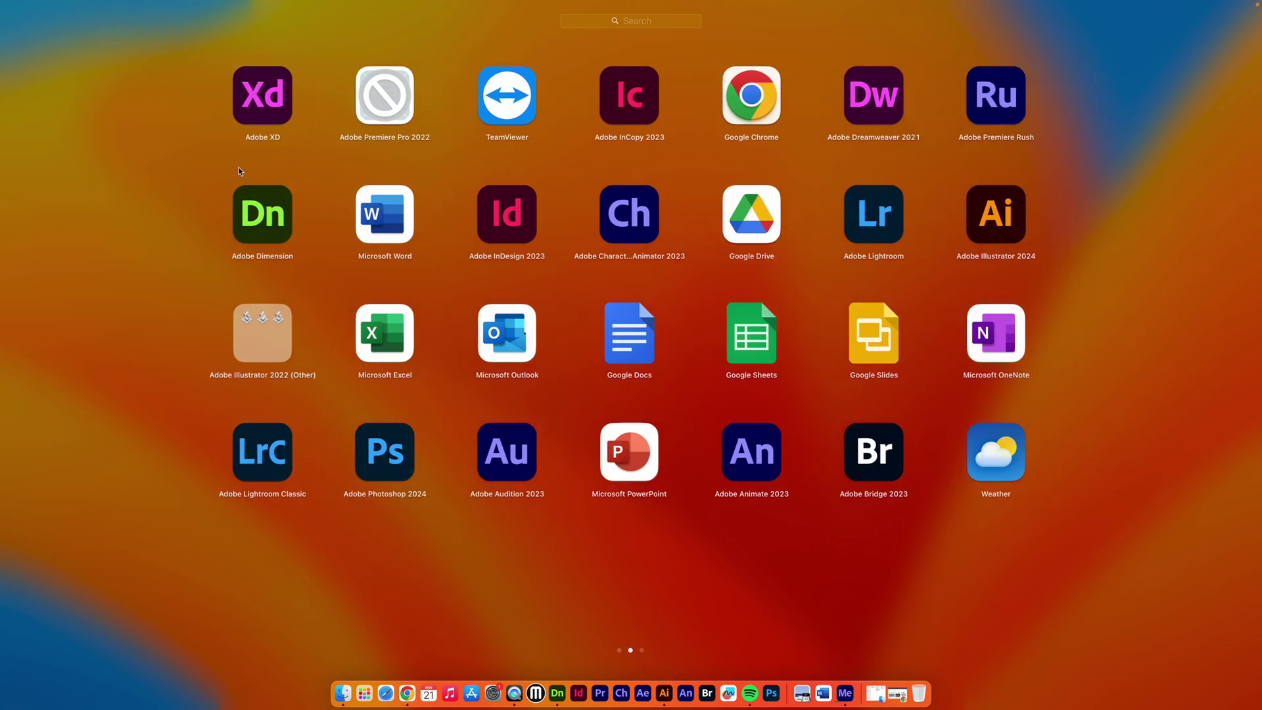
left_click(277, 198)
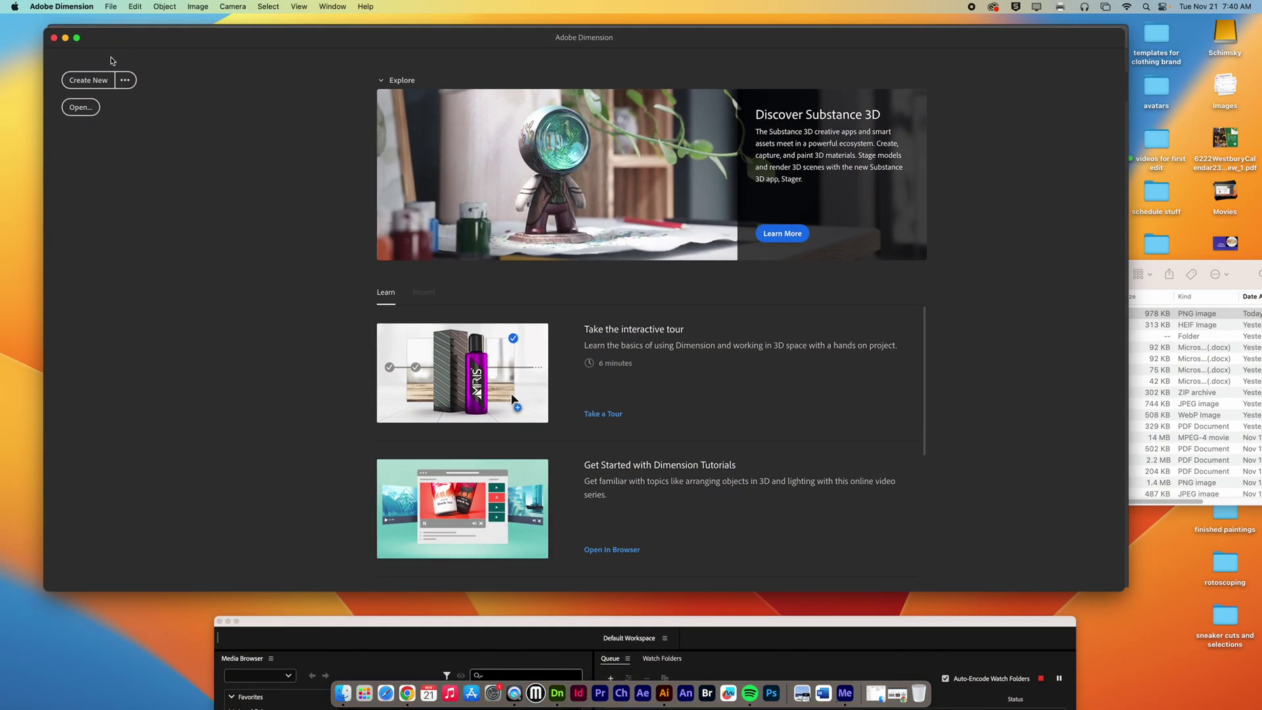
left_click(97, 82)
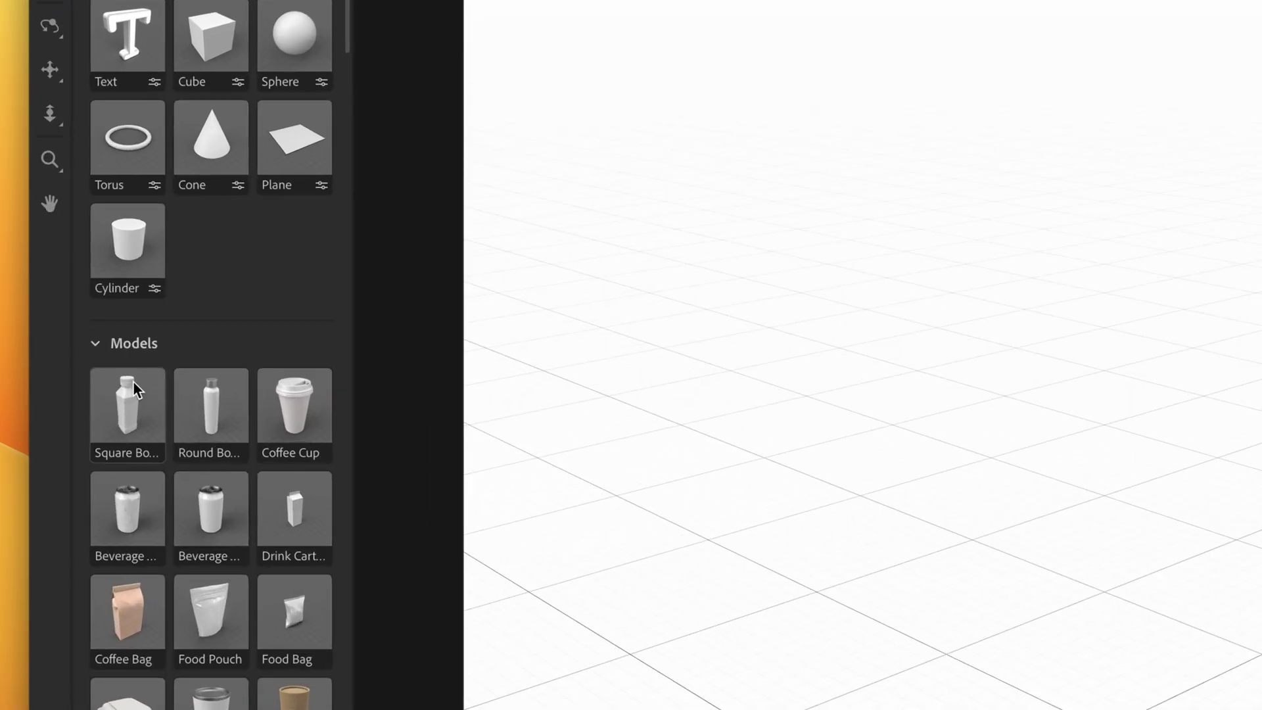
Step: Browse the starter models and place the Bag with Wire Handles in the scene
scroll(134, 374, "down", 5)
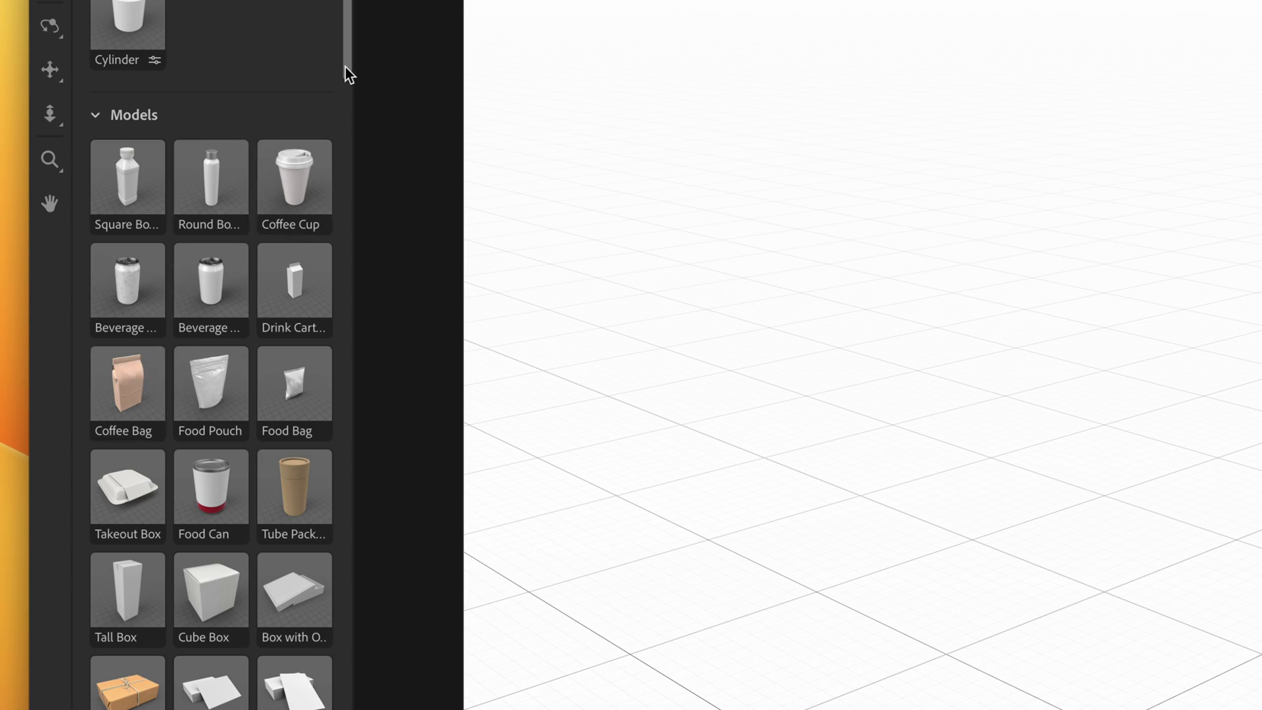
left_click_drag(345, 67, 341, 128)
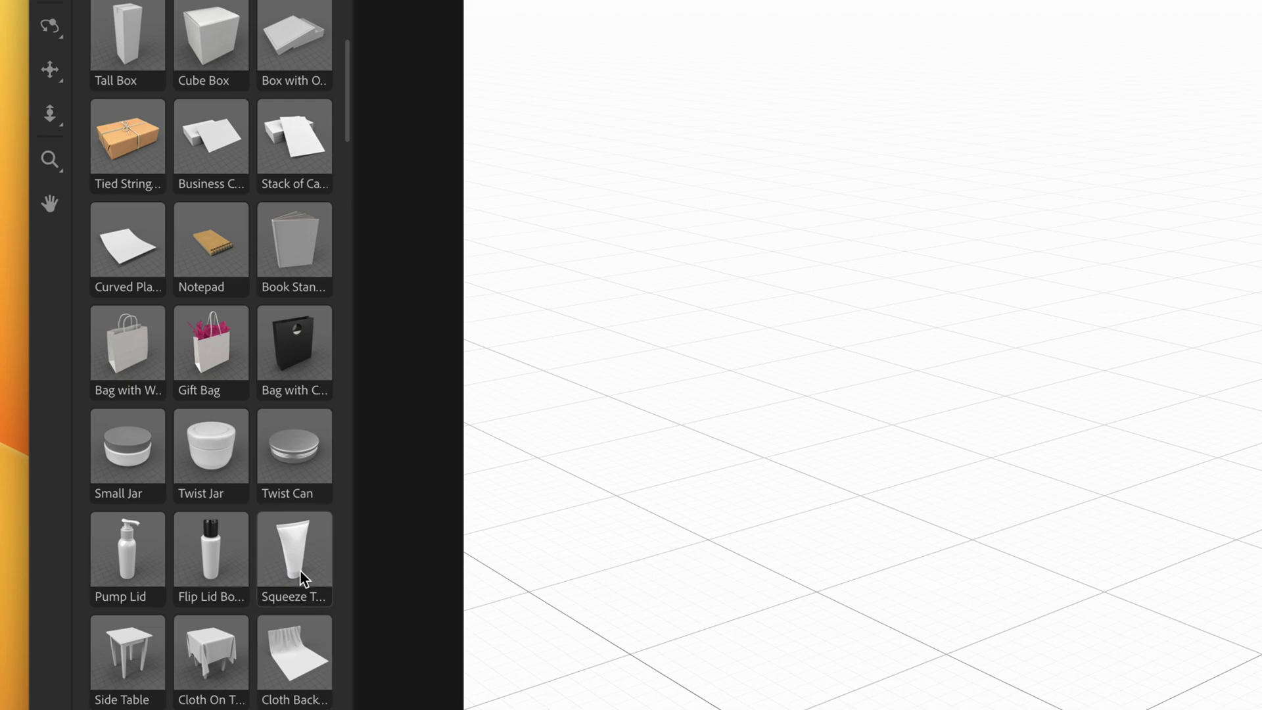
mouse_move(342, 136)
left_mouse_down()
mouse_move(346, 186)
mouse_move(347, 124)
left_mouse_up()
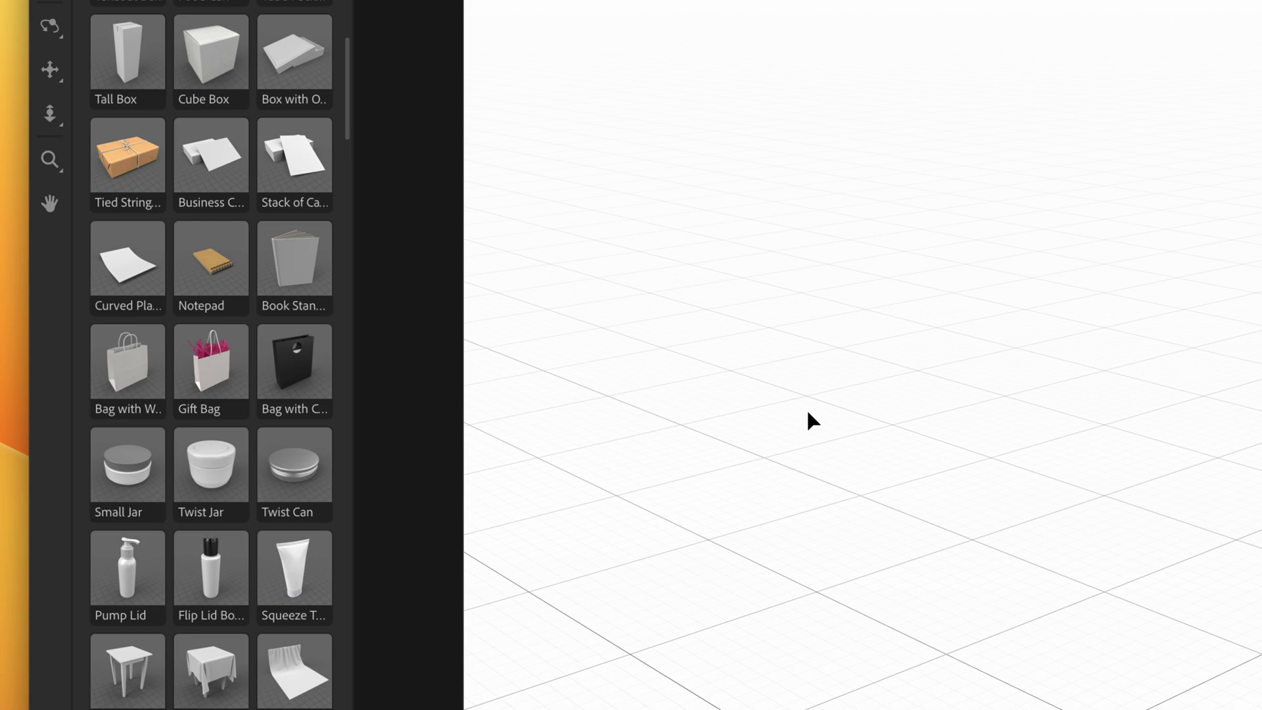
left_click_drag(136, 368, 465, 388)
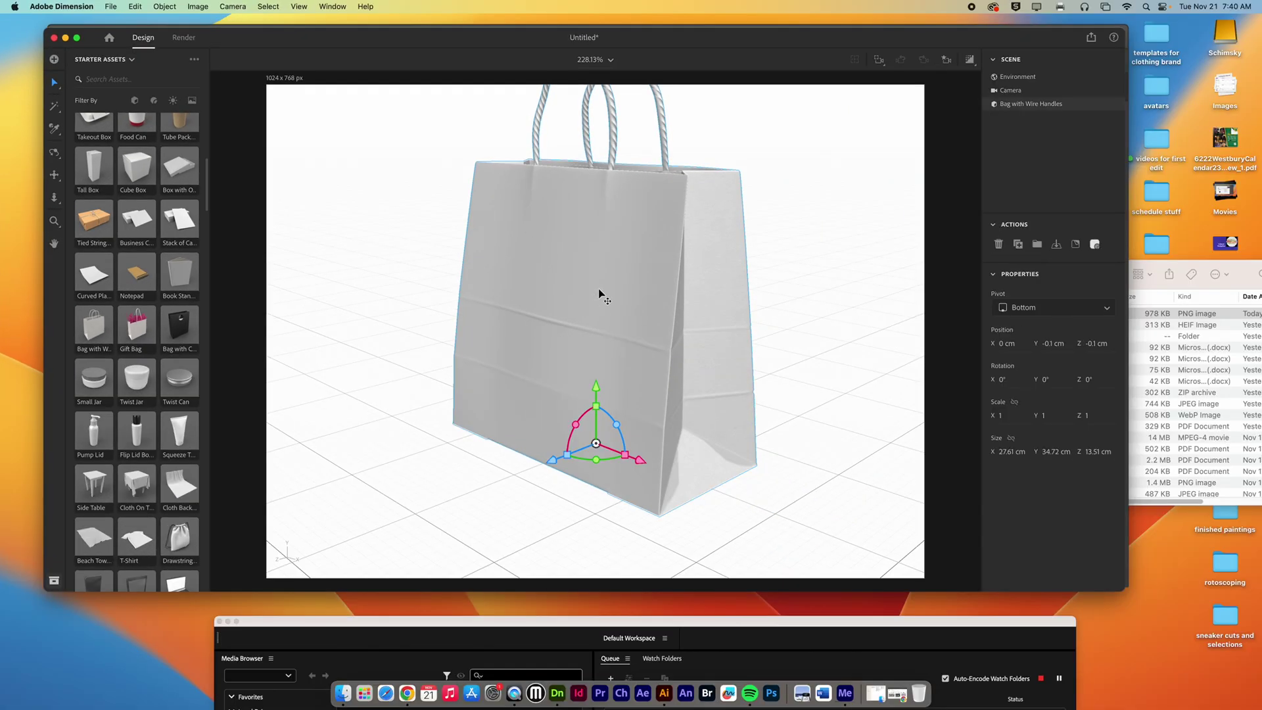
Step: Reposition the bag on the ground plane by moving it along the Z, X and Y axes
scroll(607, 289, "down", 6)
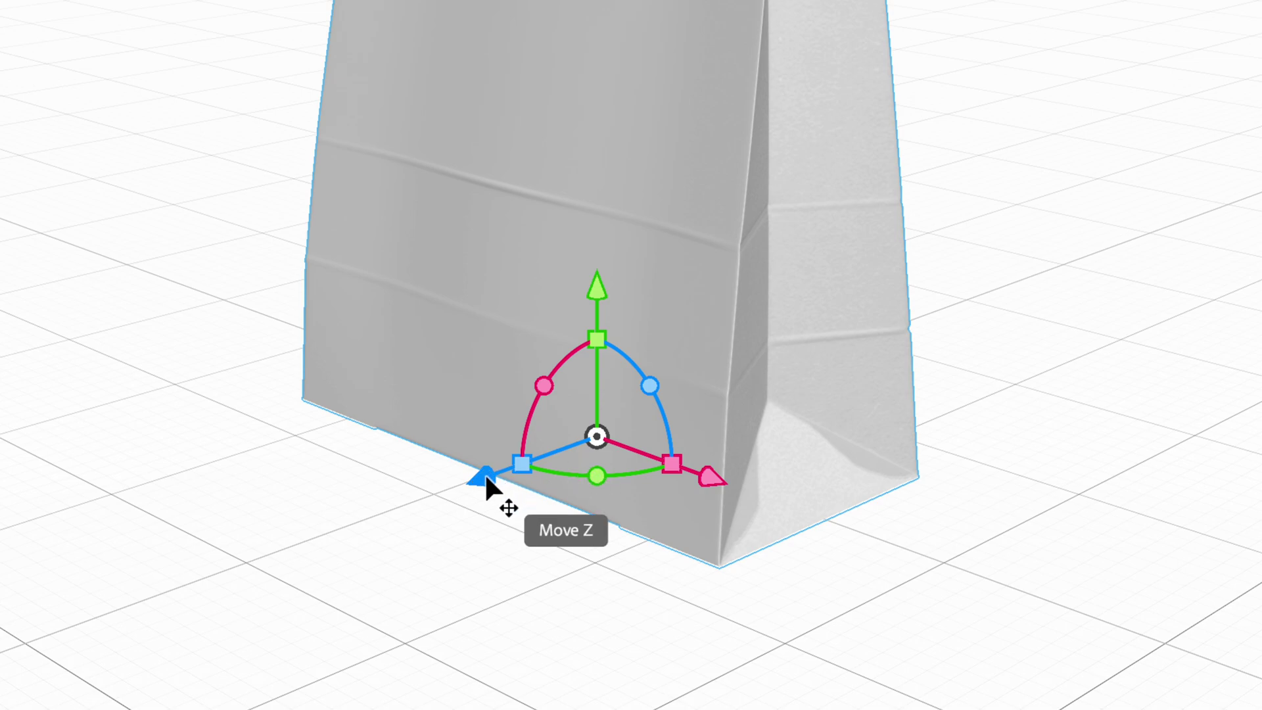
left_click_drag(485, 477, 551, 435)
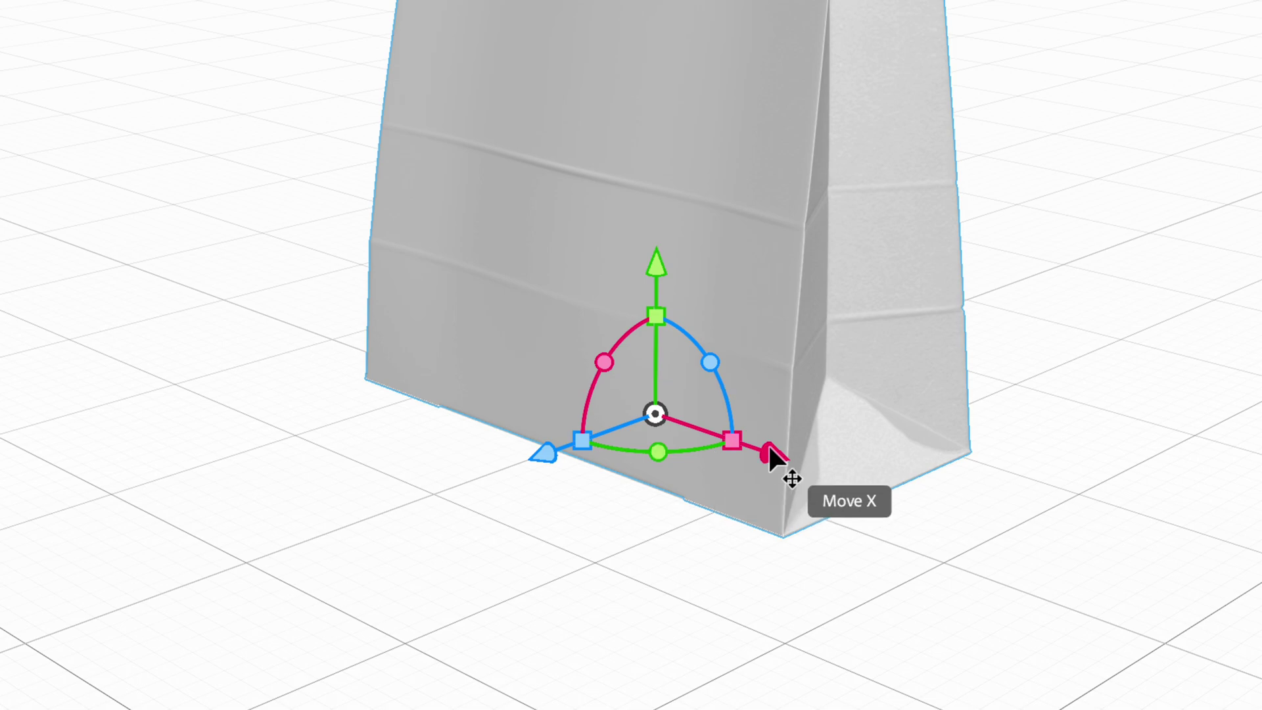
left_click_drag(772, 455, 733, 444)
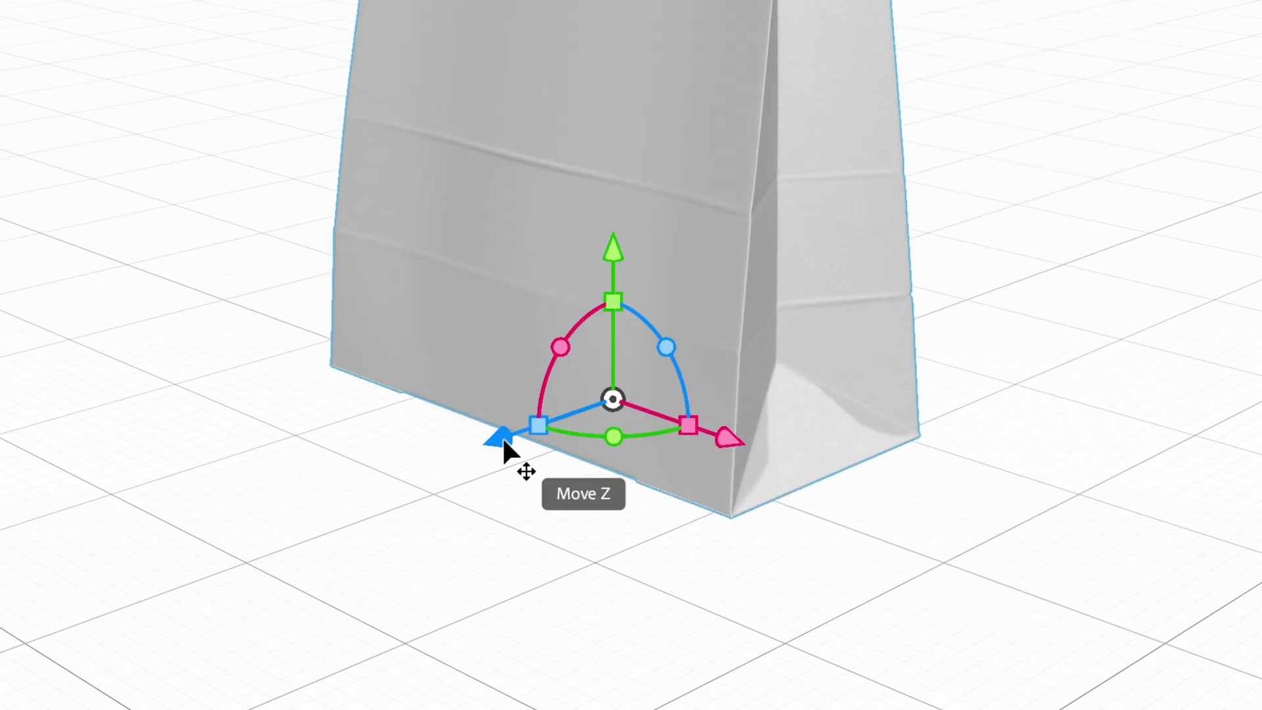
mouse_move(502, 436)
left_mouse_down()
mouse_move(409, 467)
mouse_move(500, 439)
left_mouse_up()
mouse_move(605, 257)
left_mouse_down()
mouse_move(607, 167)
mouse_move(601, 239)
left_mouse_up()
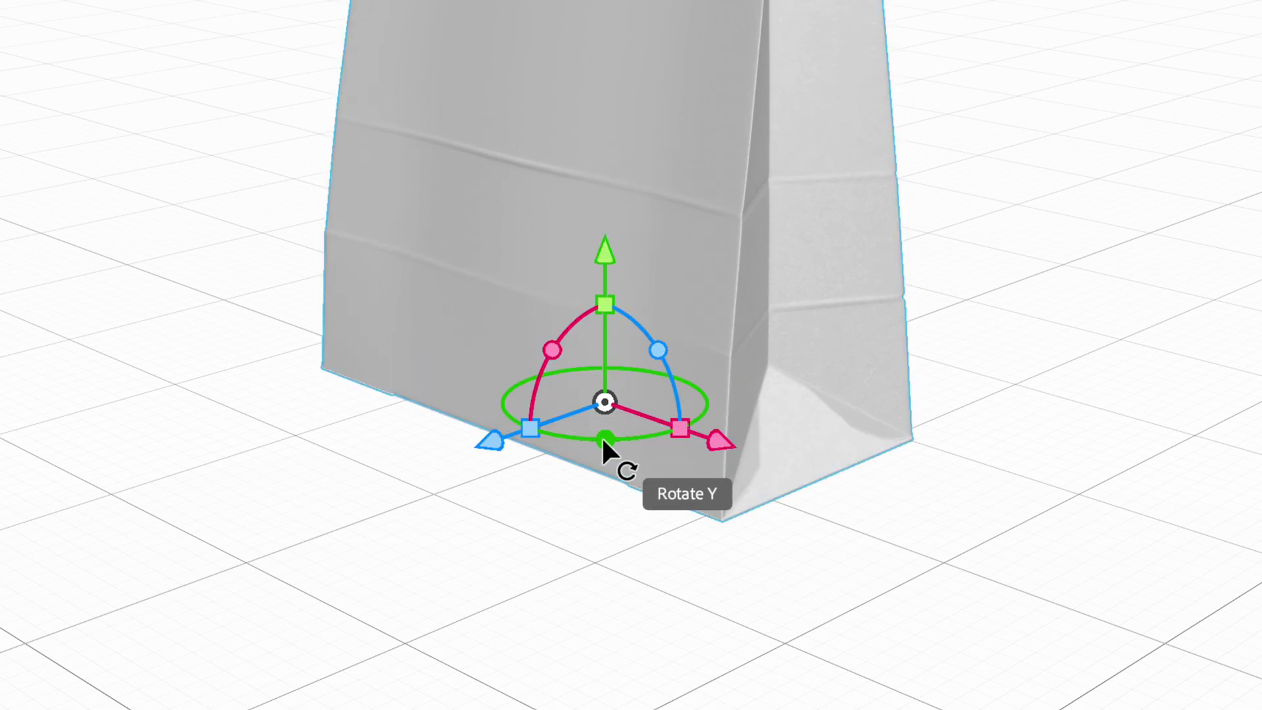
Step: Rotate the bag to 78° about the Y axis and scale it to X 0.9, Y 0.6 and Z 0.9
left_click_drag(602, 436, 663, 411)
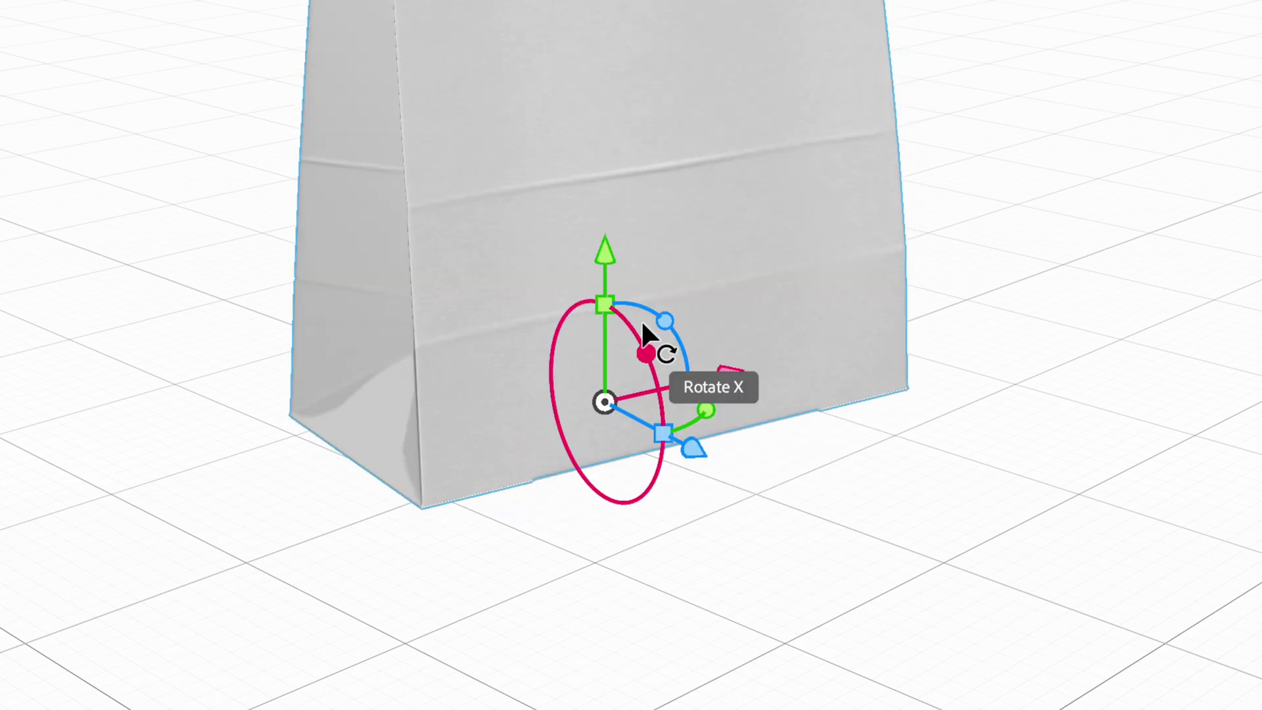
left_click_drag(668, 329, 616, 303)
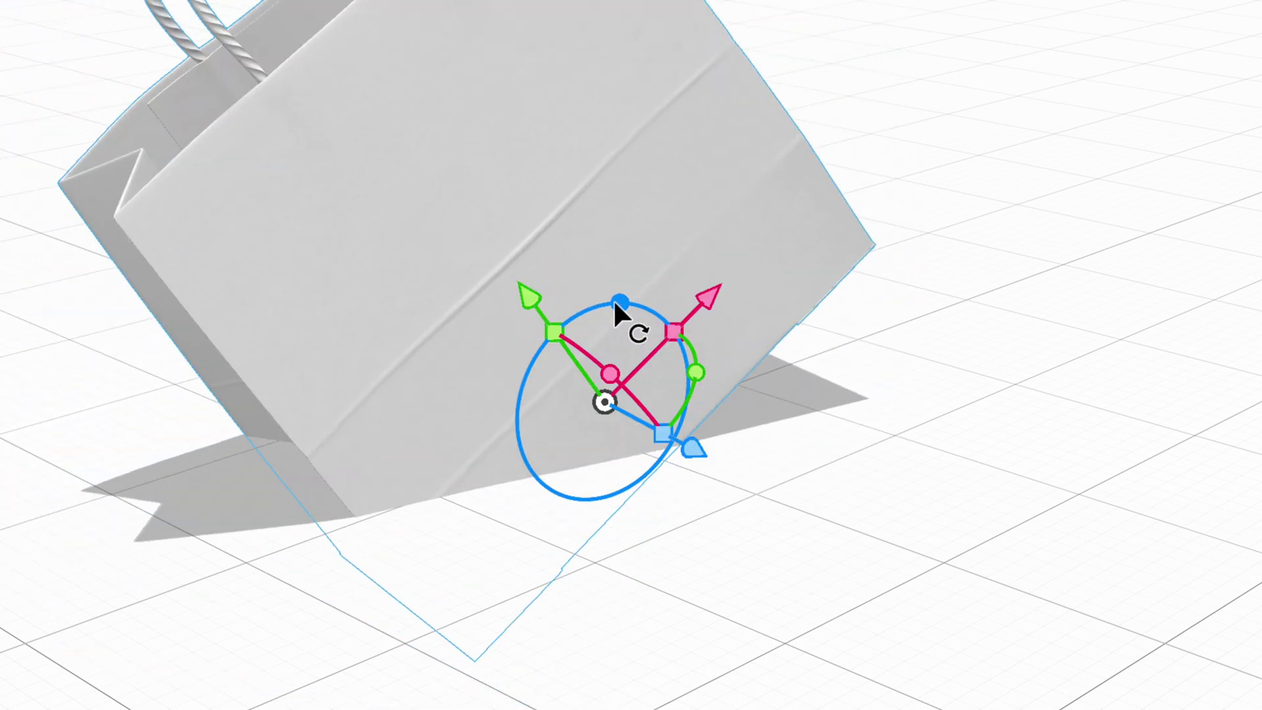
key("ctrl+z")
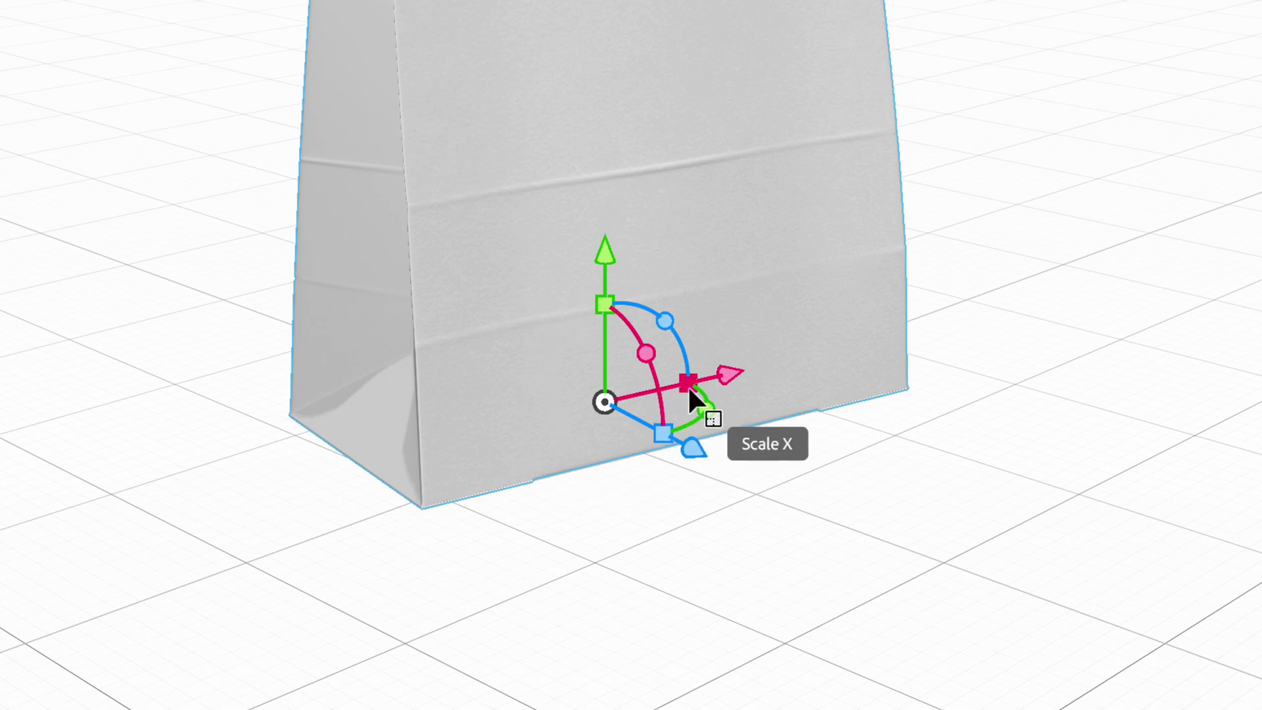
mouse_move(688, 384)
left_mouse_down()
mouse_move(721, 376)
mouse_move(657, 387)
mouse_move(688, 383)
left_mouse_up()
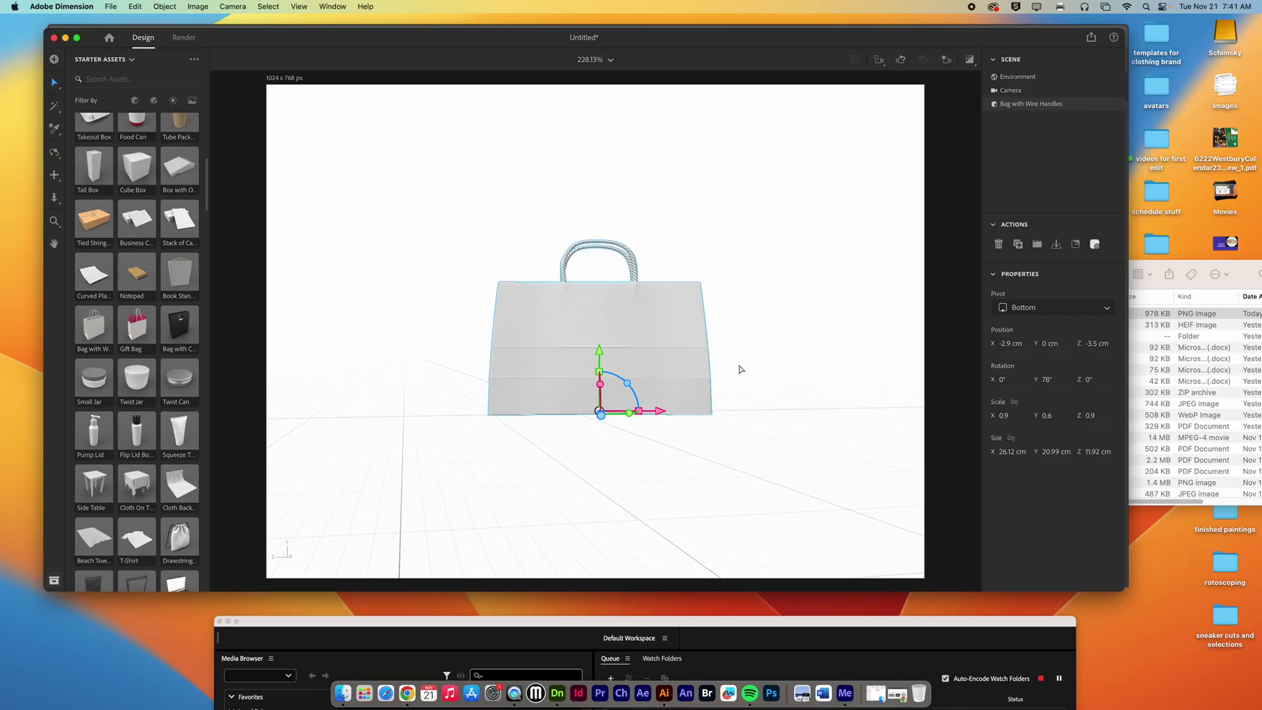
Step: Place the graphic Asset 4.png on the bag model
right_click_drag(856, 301, 525, 526)
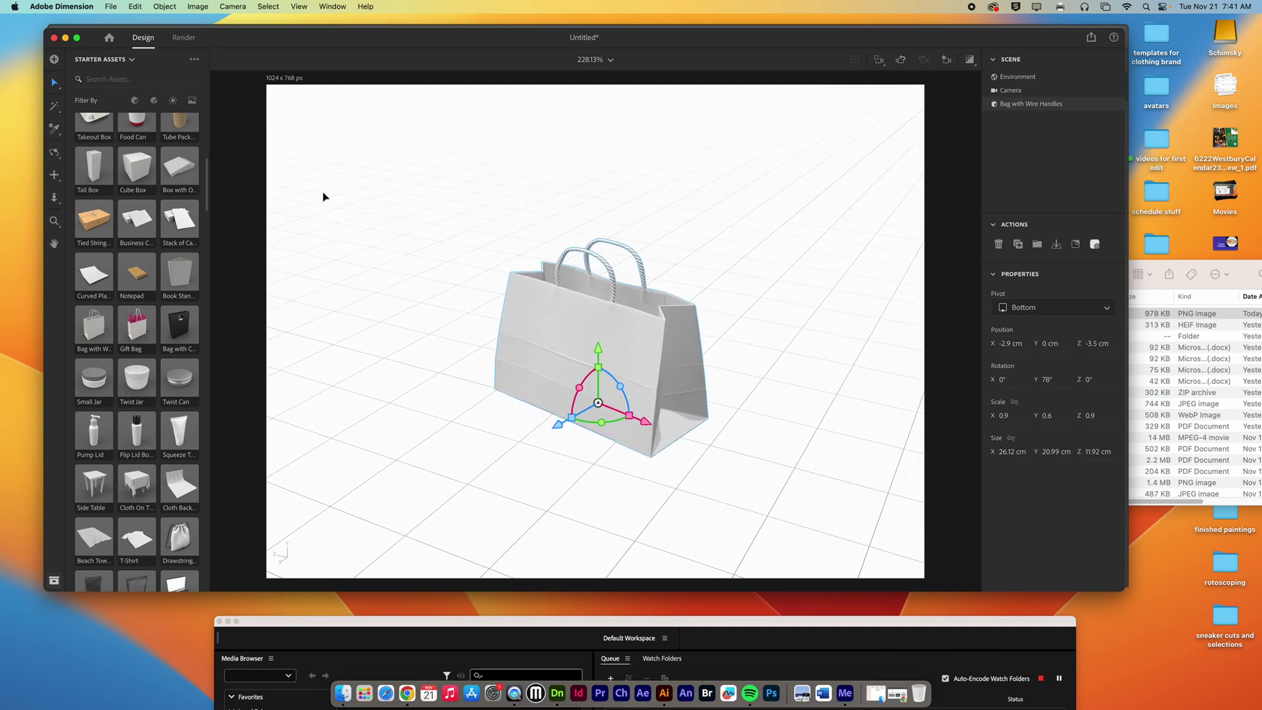
left_click(111, 6)
mouse_move(196, 162)
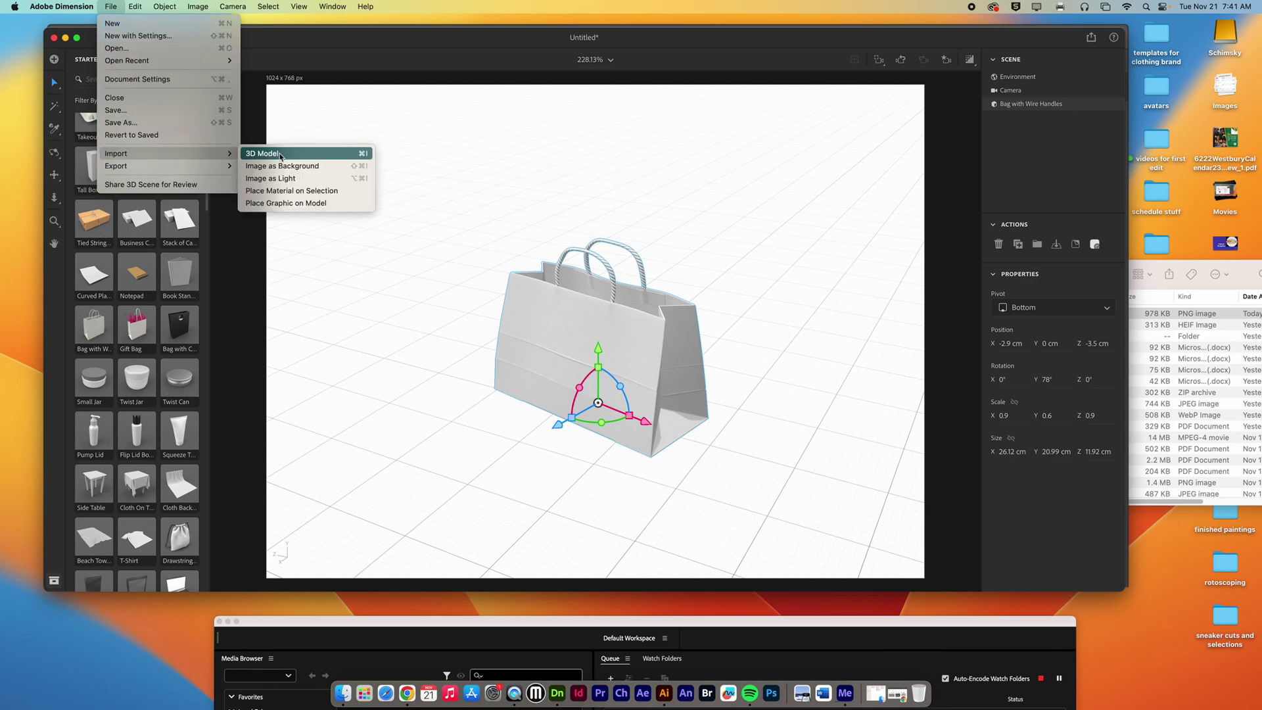
left_click(282, 203)
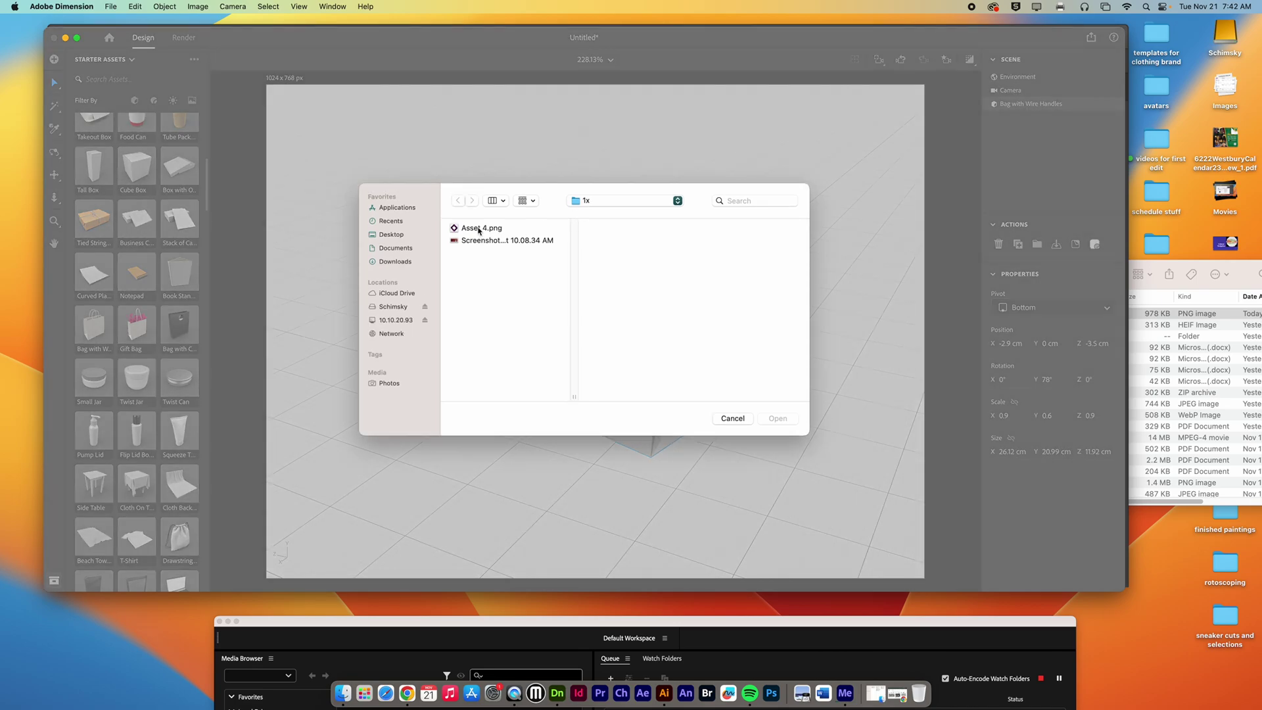
left_click(482, 230)
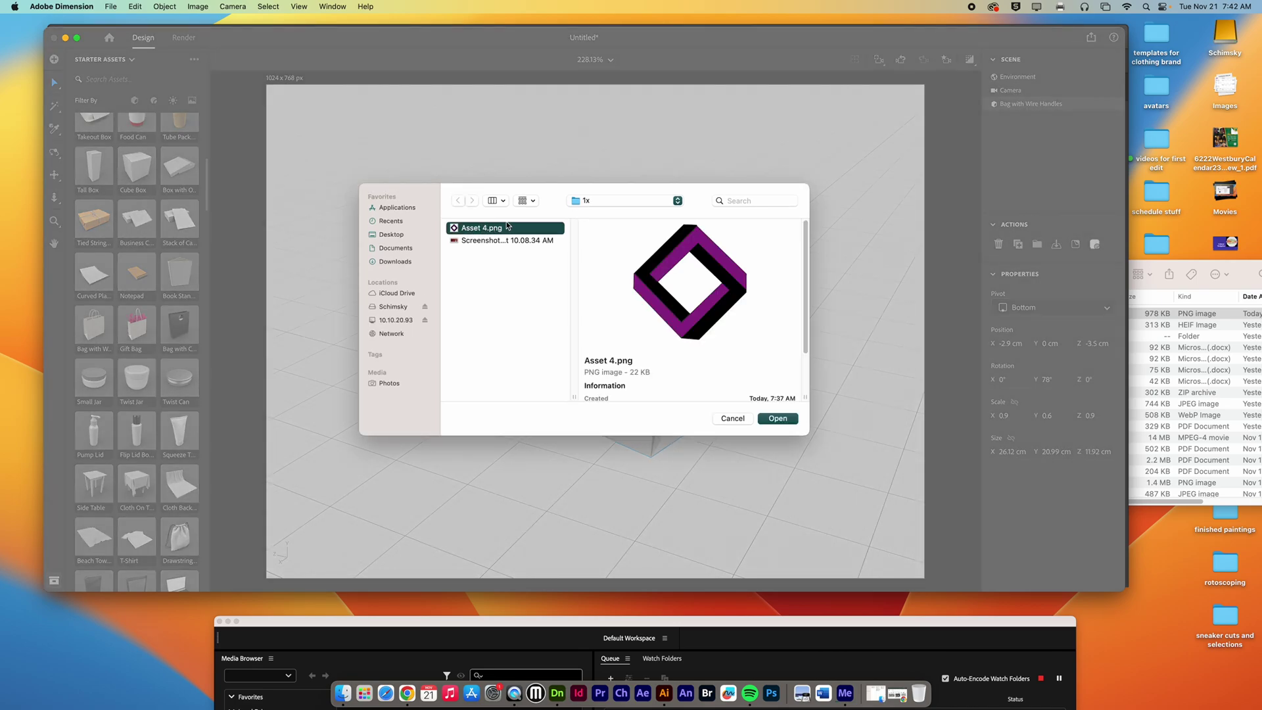
left_click(780, 419)
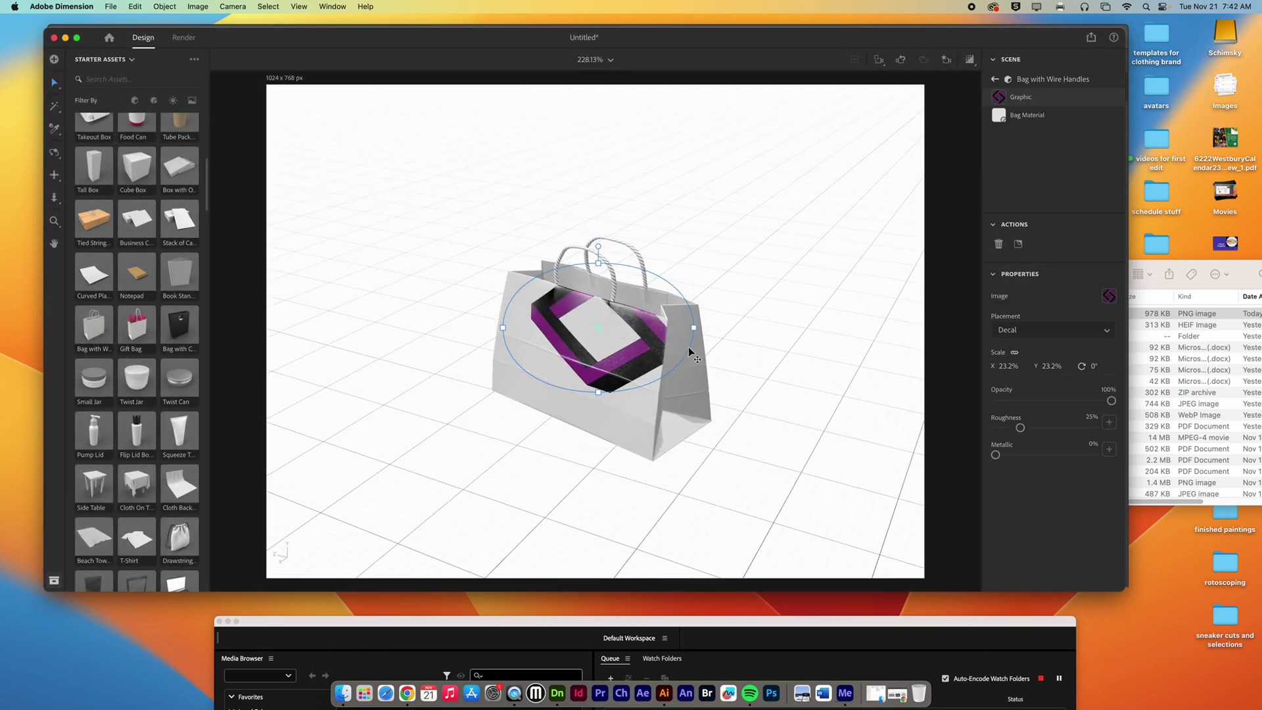
Step: Move the logo decal onto the front face of the bag
scroll(689, 347, "up", 5)
left_click_drag(675, 336, 755, 408)
right_click_drag(755, 408, 761, 372)
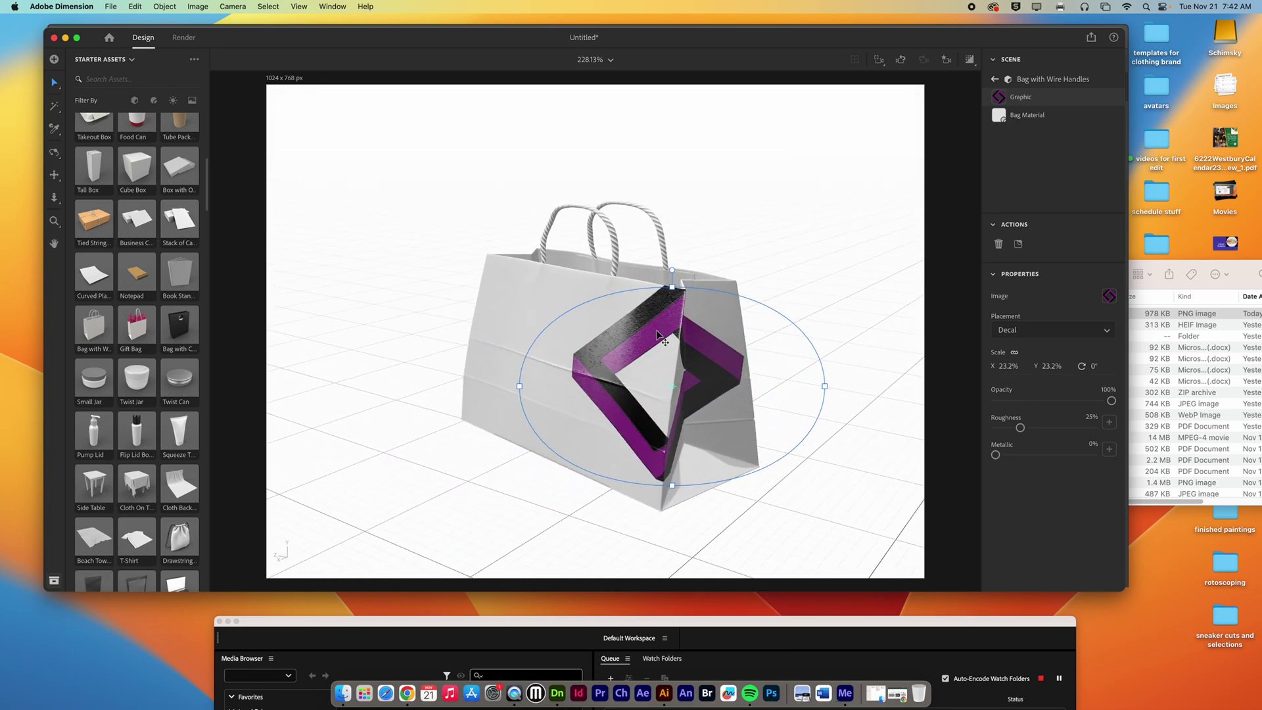
left_click_drag(657, 335, 581, 312)
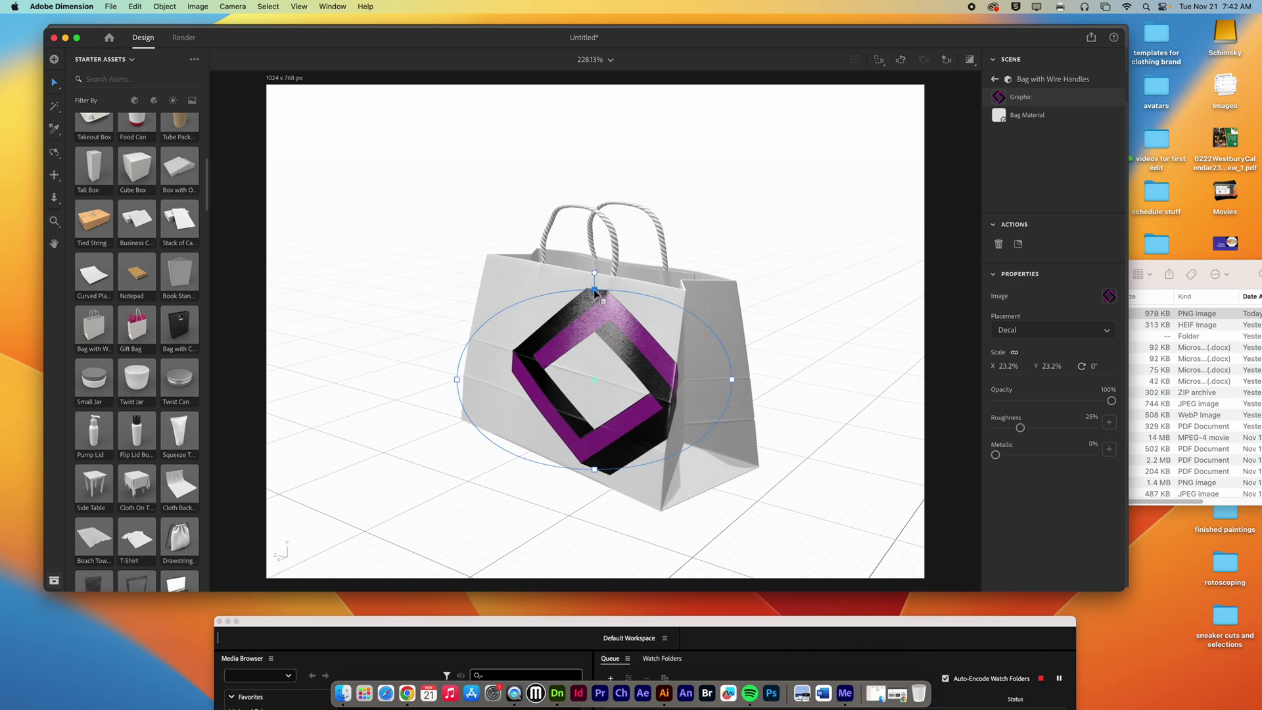
Step: Add a second logo decal at about 25% scale in the front's upper corner, and shift the bag to X -6.4 cm
left_click_drag(595, 293, 512, 267)
key("super+z")
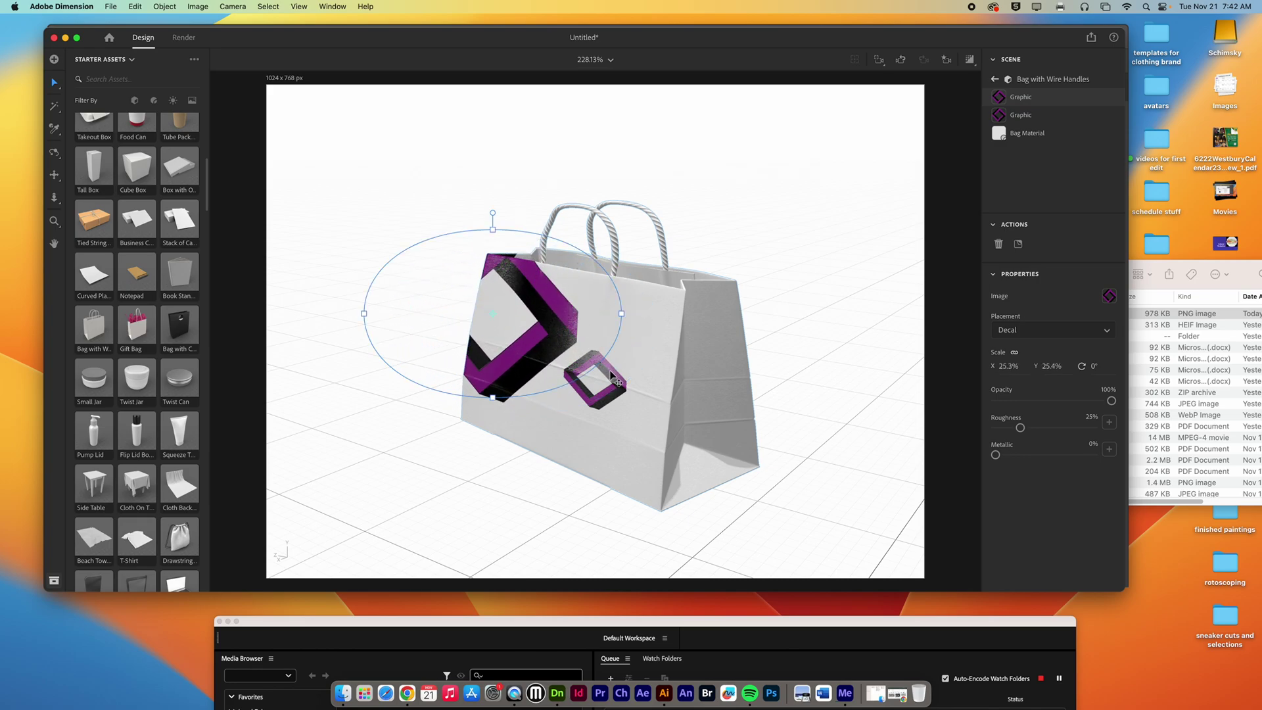
left_click_drag(612, 372, 638, 363)
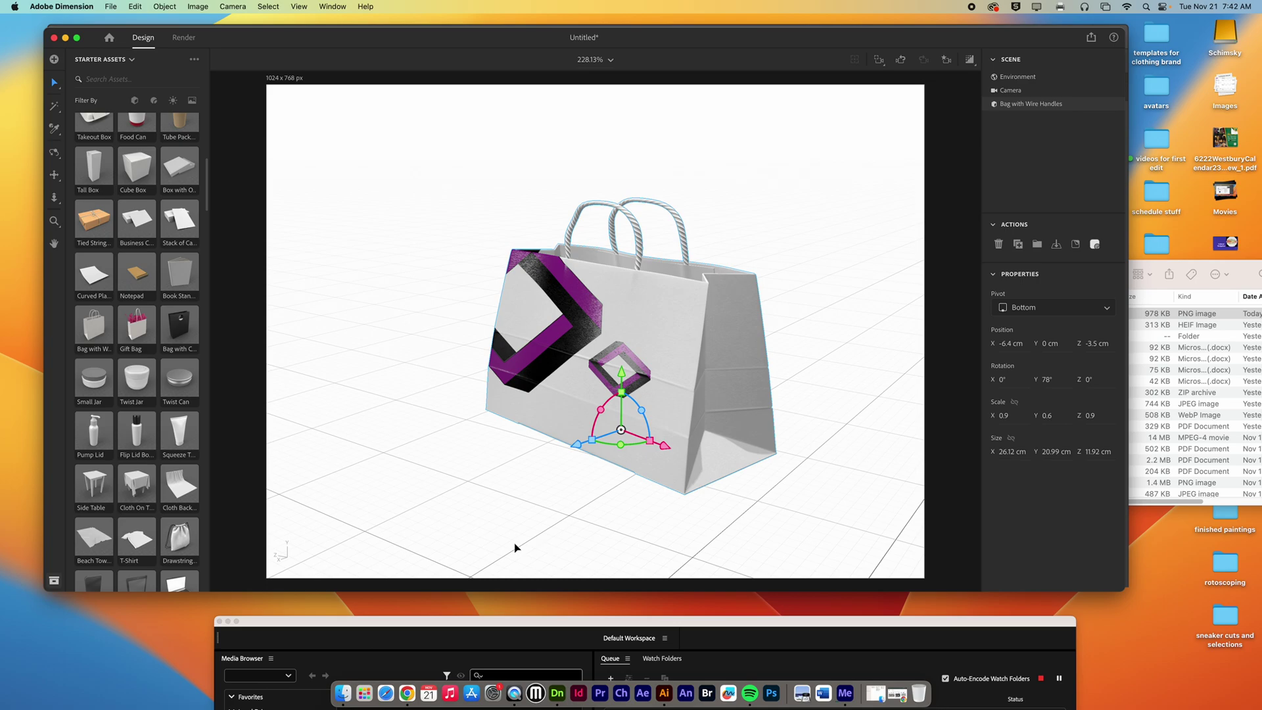
Step: Switch to Illustrator and select the purple DARKFANTASY wordmark together with its tagline "Where Dark Dreams Come Out"
left_click(665, 693)
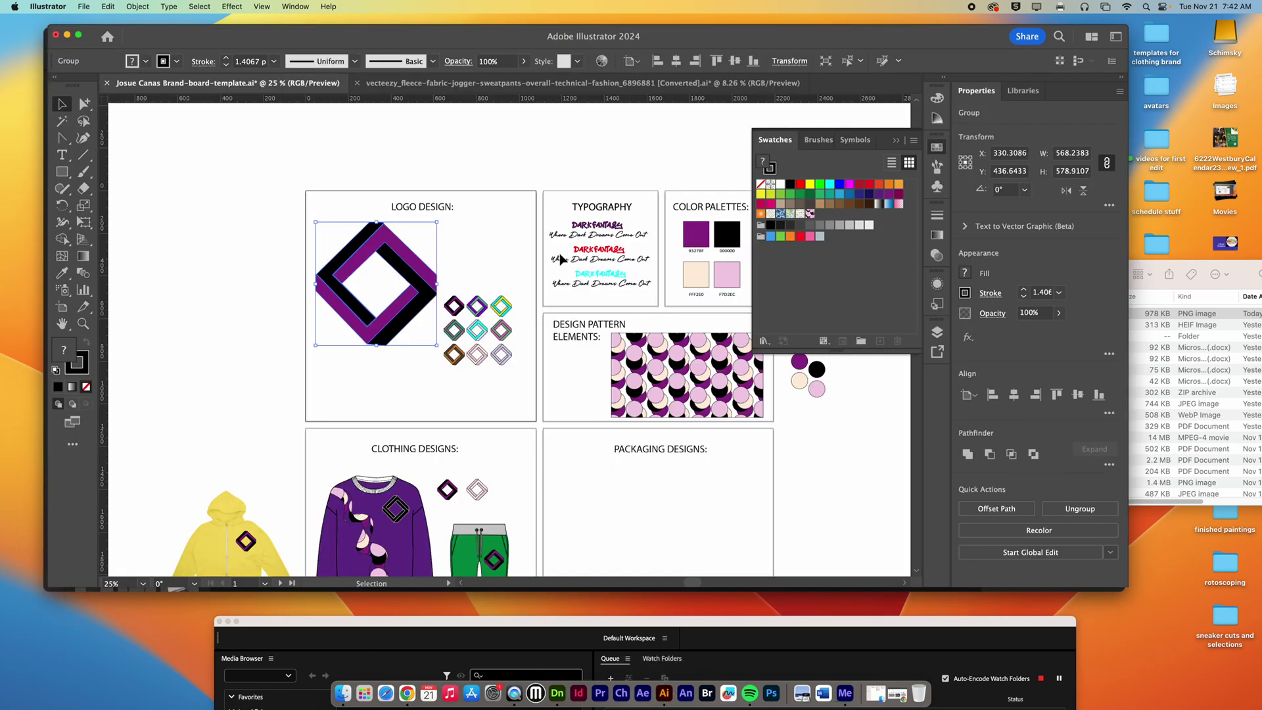
left_click(570, 205, "super")
left_click(571, 206, "super")
left_click(608, 259, "super")
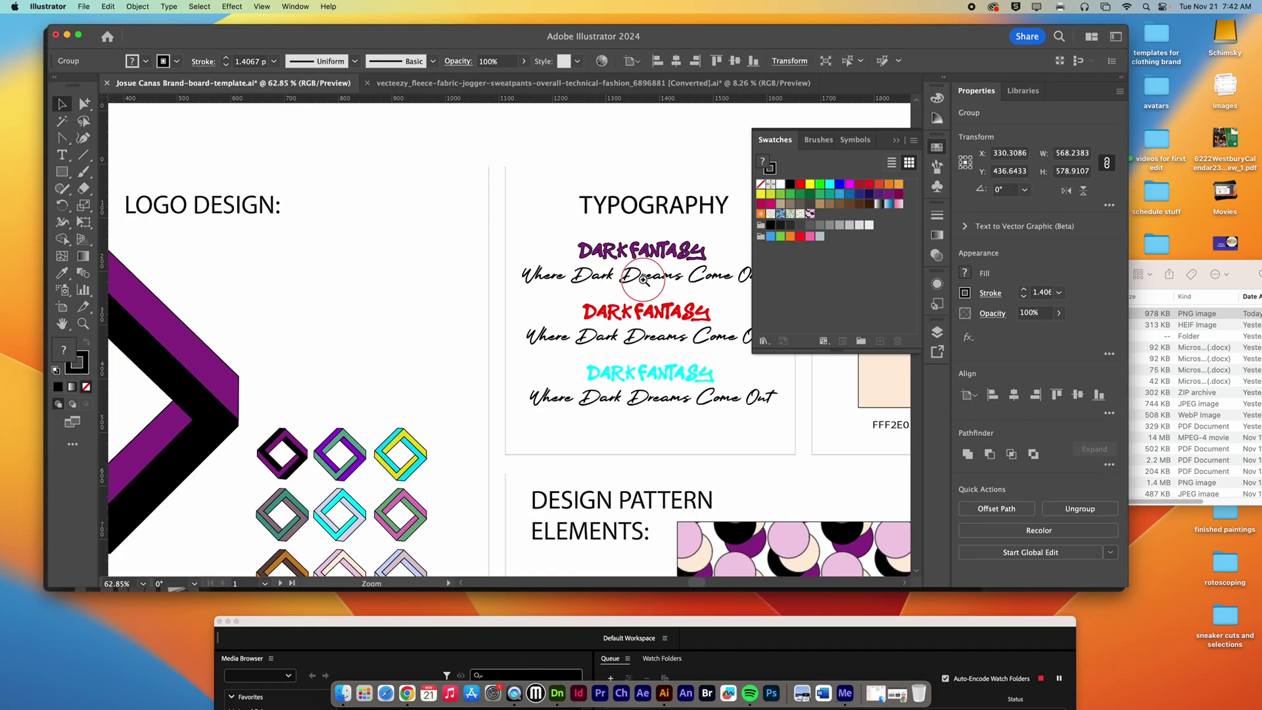
left_click(599, 258, "super")
left_click_drag(598, 256, 378, 255)
left_click_drag(237, 234, 651, 319)
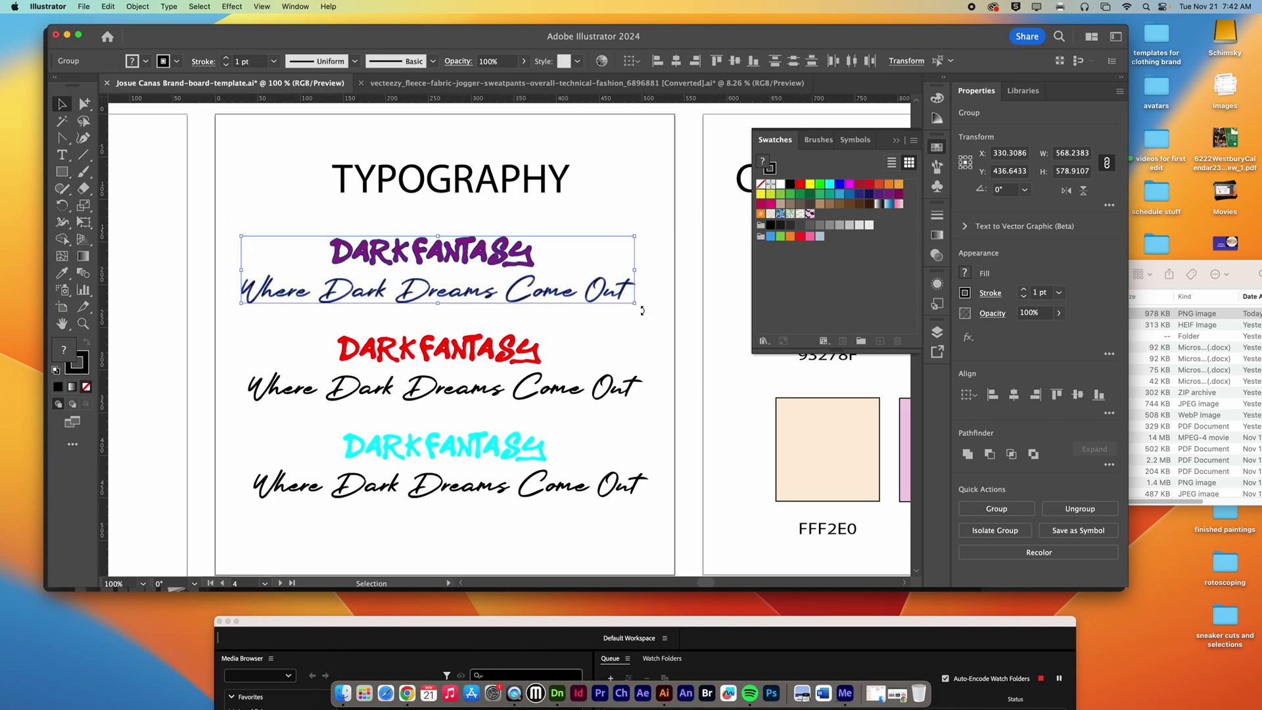
Step: Export the selected wordmark and tagline as a 1x PNG asset and open the exported 1x folder
left_click(88, 6)
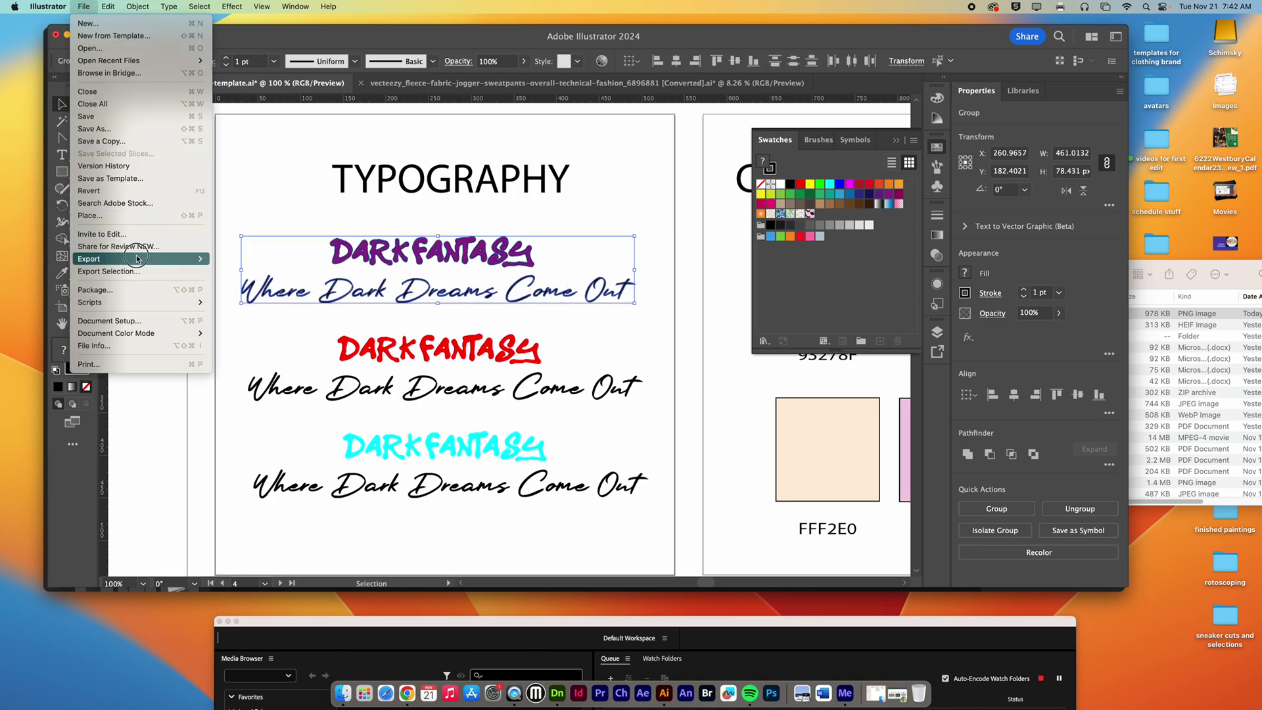
mouse_move(136, 258)
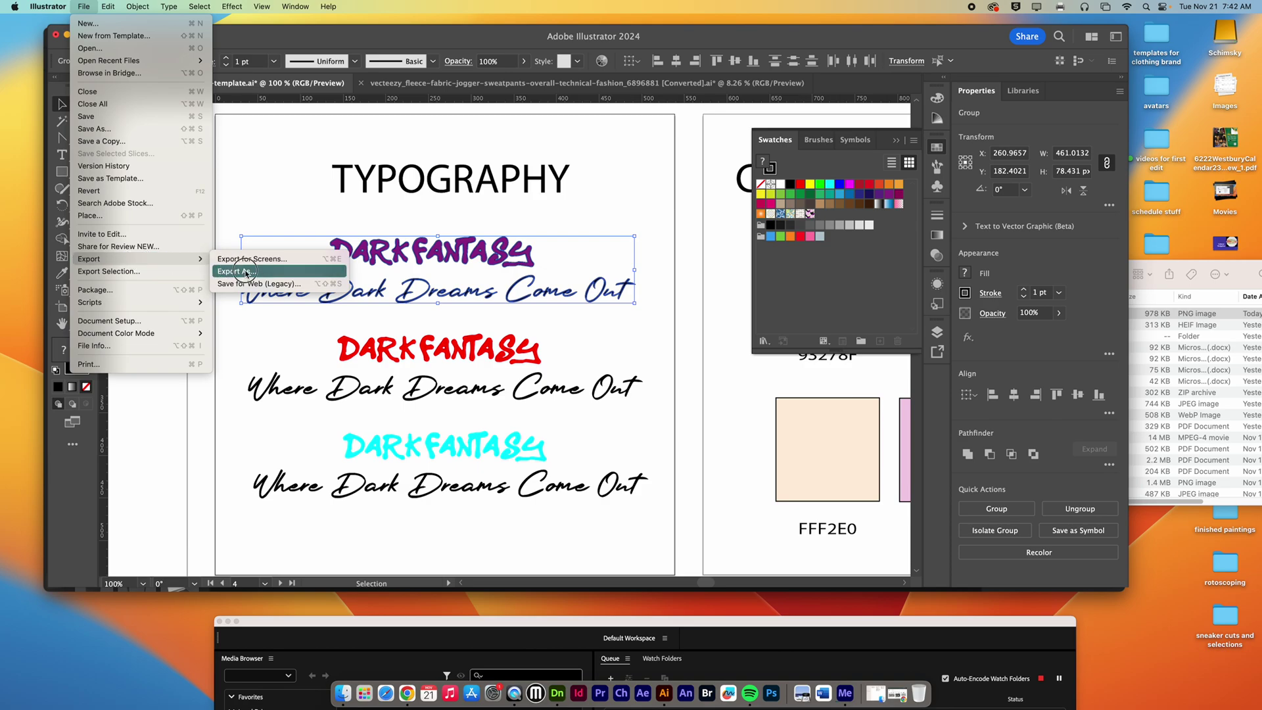
left_click(159, 274)
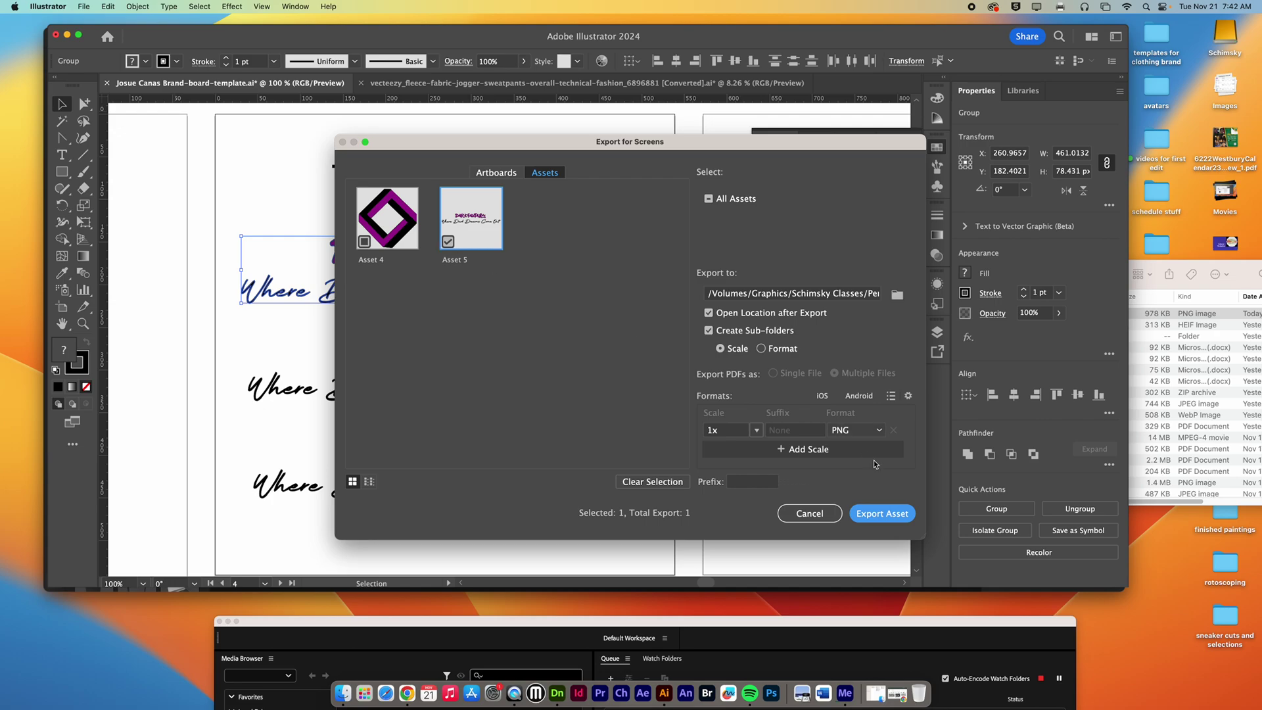
left_click(880, 513)
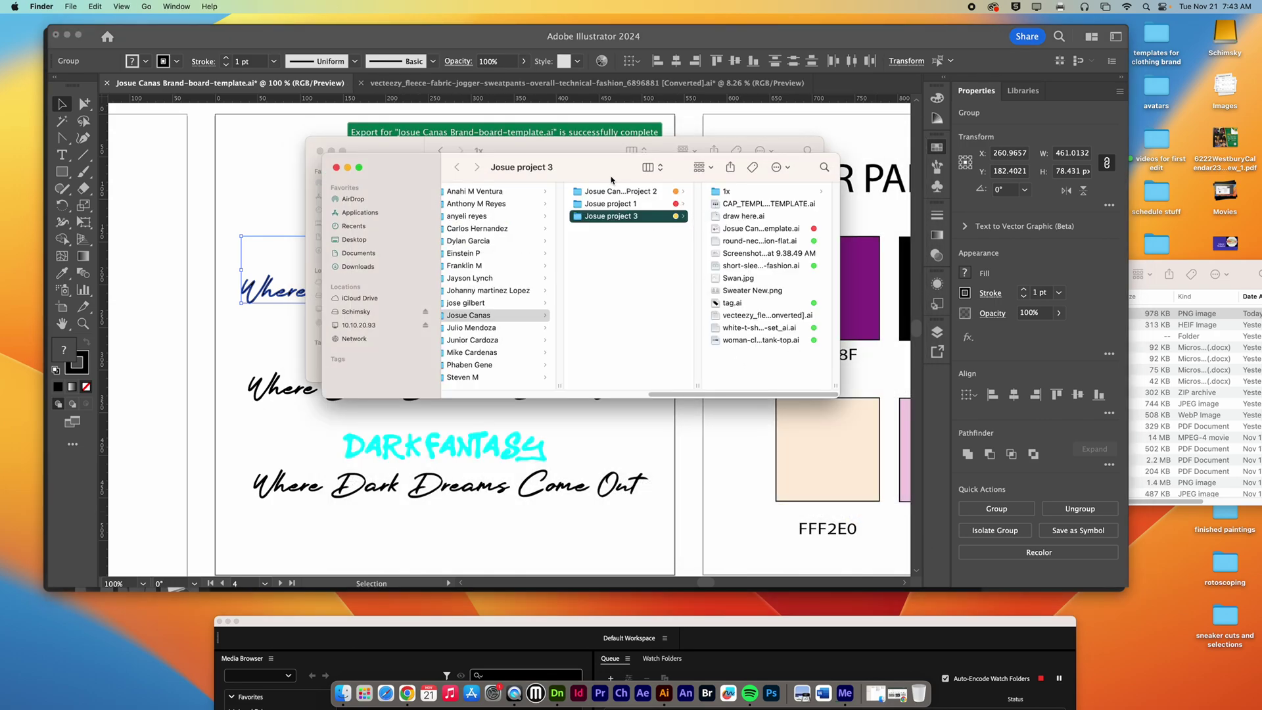
left_click_drag(611, 179, 544, 186)
left_click(667, 197)
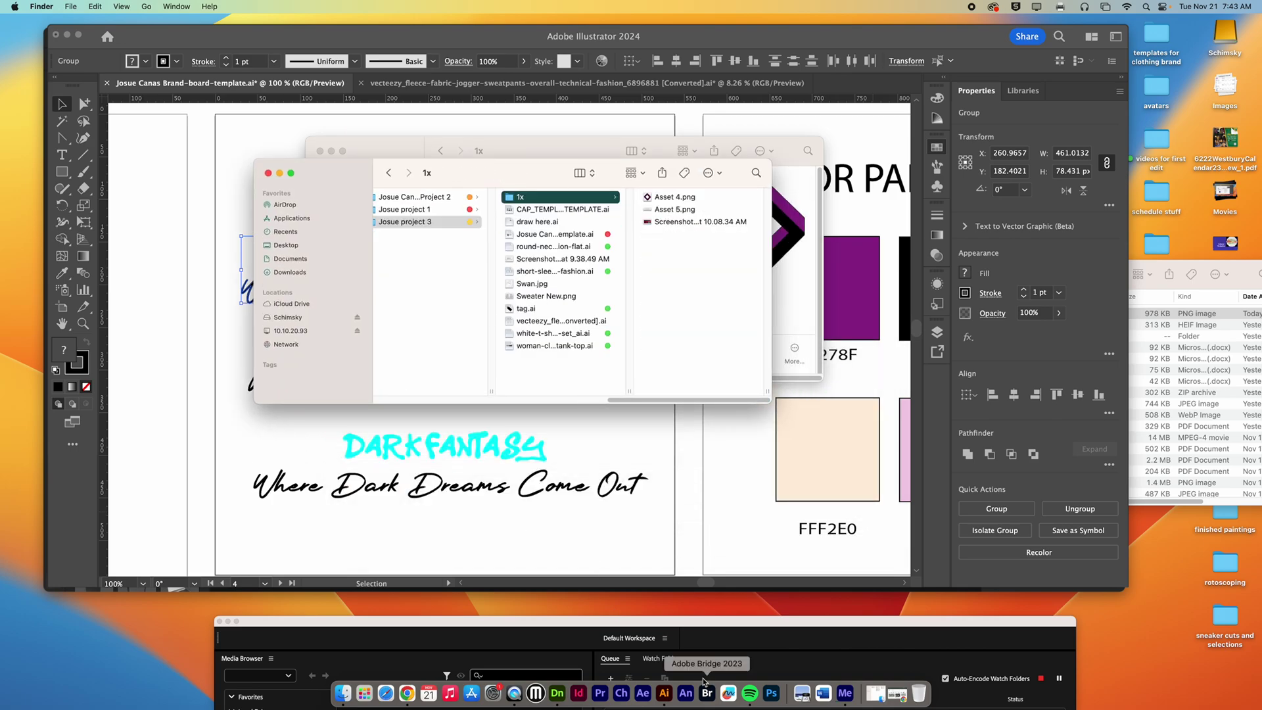
Step: Switch to Dimension, select the bag, and place Asset 5.png on it as a graphic
left_click(556, 693)
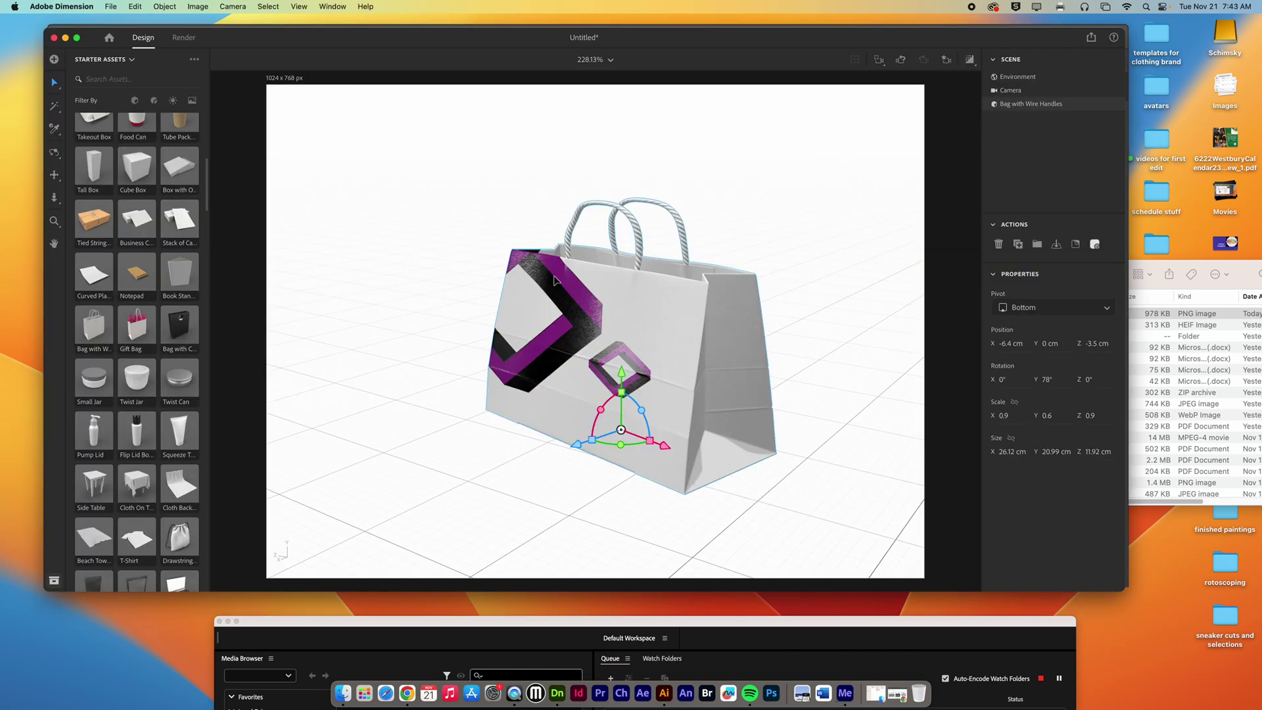
left_click(462, 240)
left_click(635, 285)
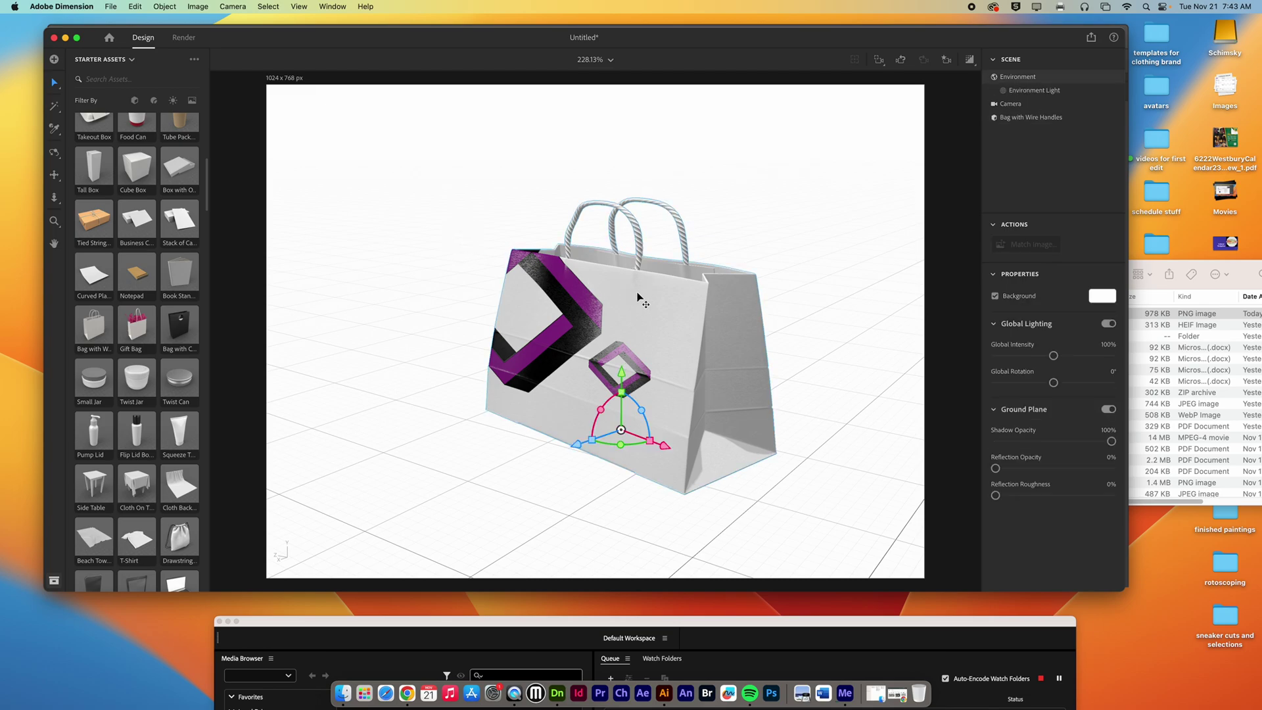
left_click(111, 7)
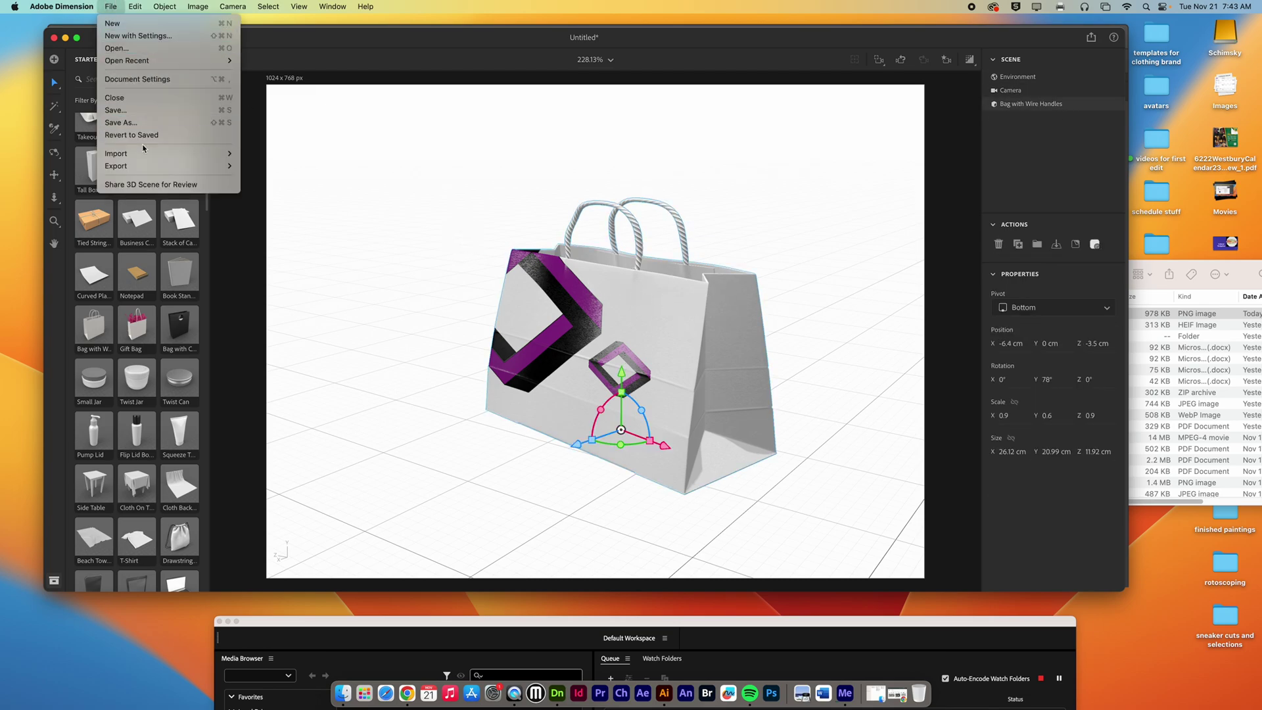
mouse_move(190, 155)
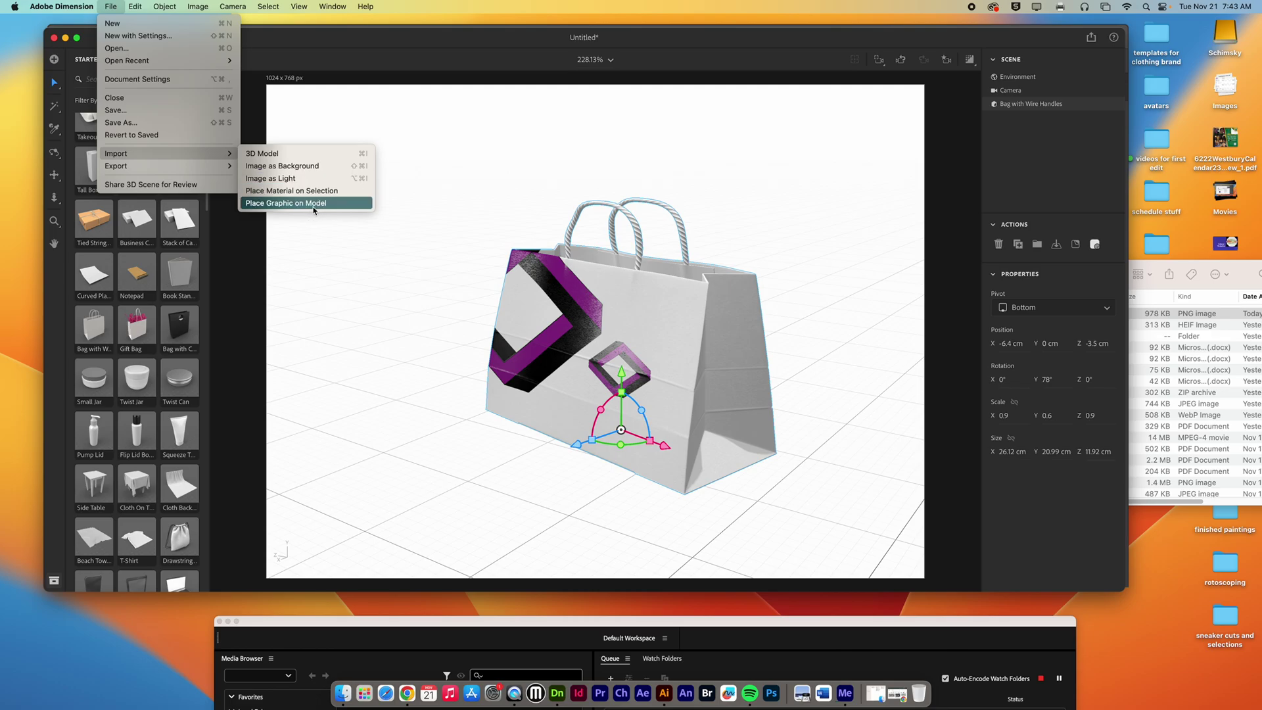
left_click(313, 204)
left_click(489, 243)
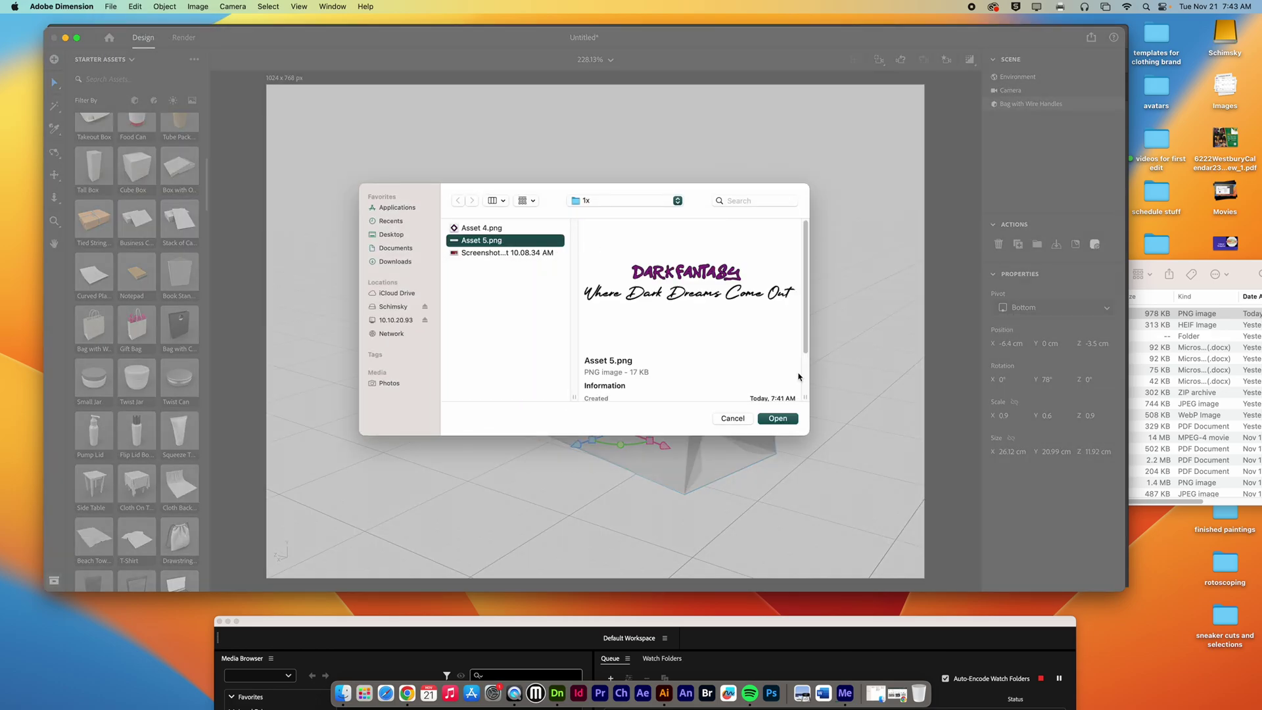
left_click(780, 418)
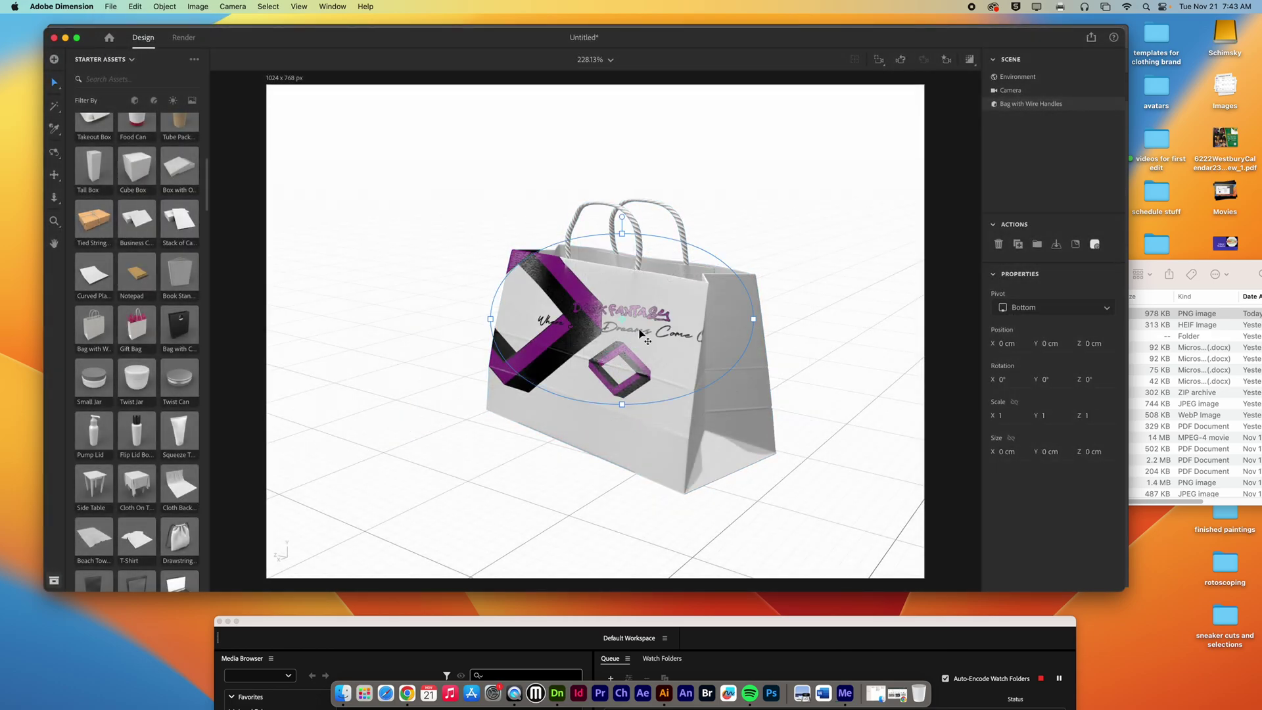
Step: Shrink the wordmark decal to about 14.5% scale, tilt it about 5°, and position it beneath the small logo on the bag's front
left_click_drag(753, 318, 667, 402)
left_click_drag(611, 350, 621, 342)
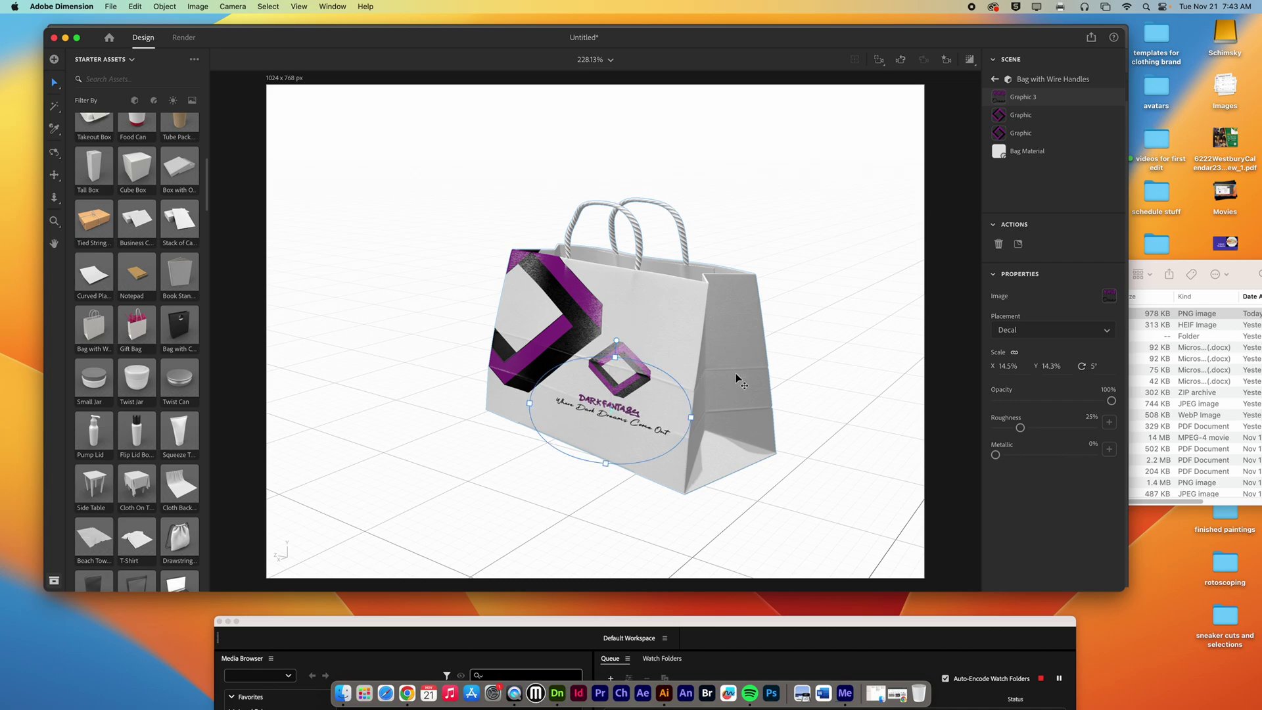
left_click(707, 538)
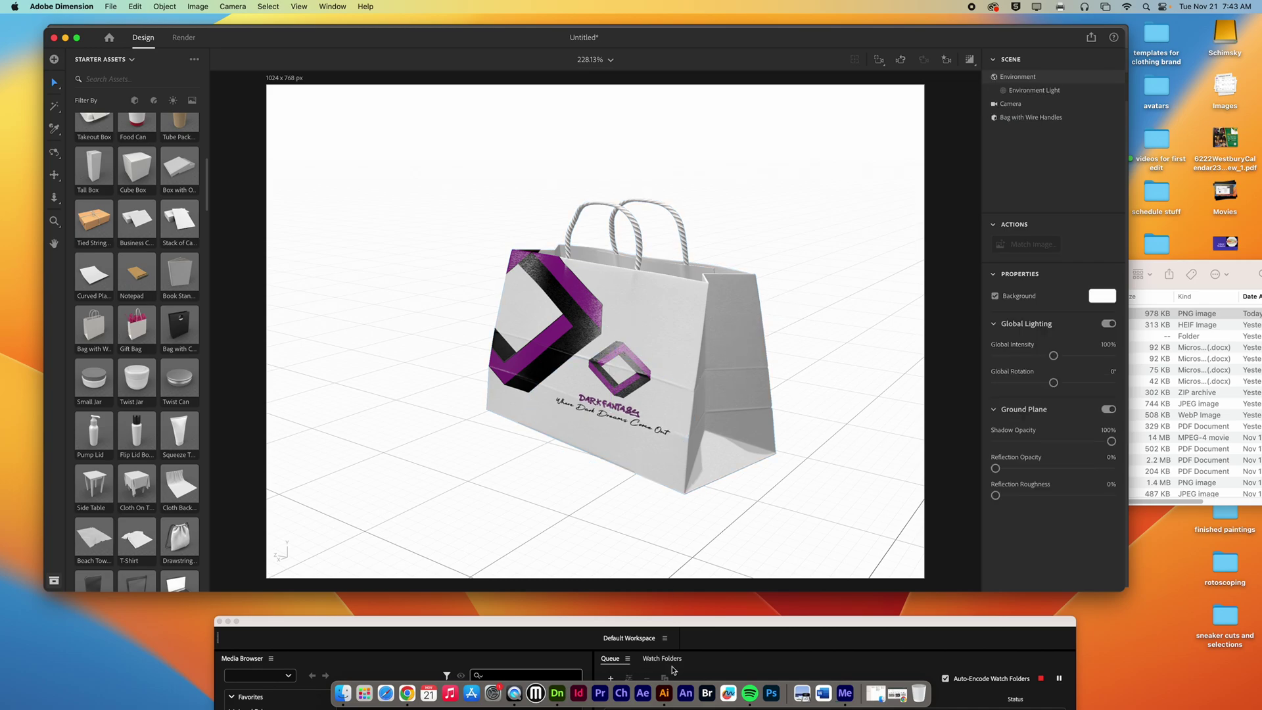
Step: Switch to Illustrator, select the overlapping-circles pattern rectangle, and export it as a 1x PNG asset
left_click(666, 695)
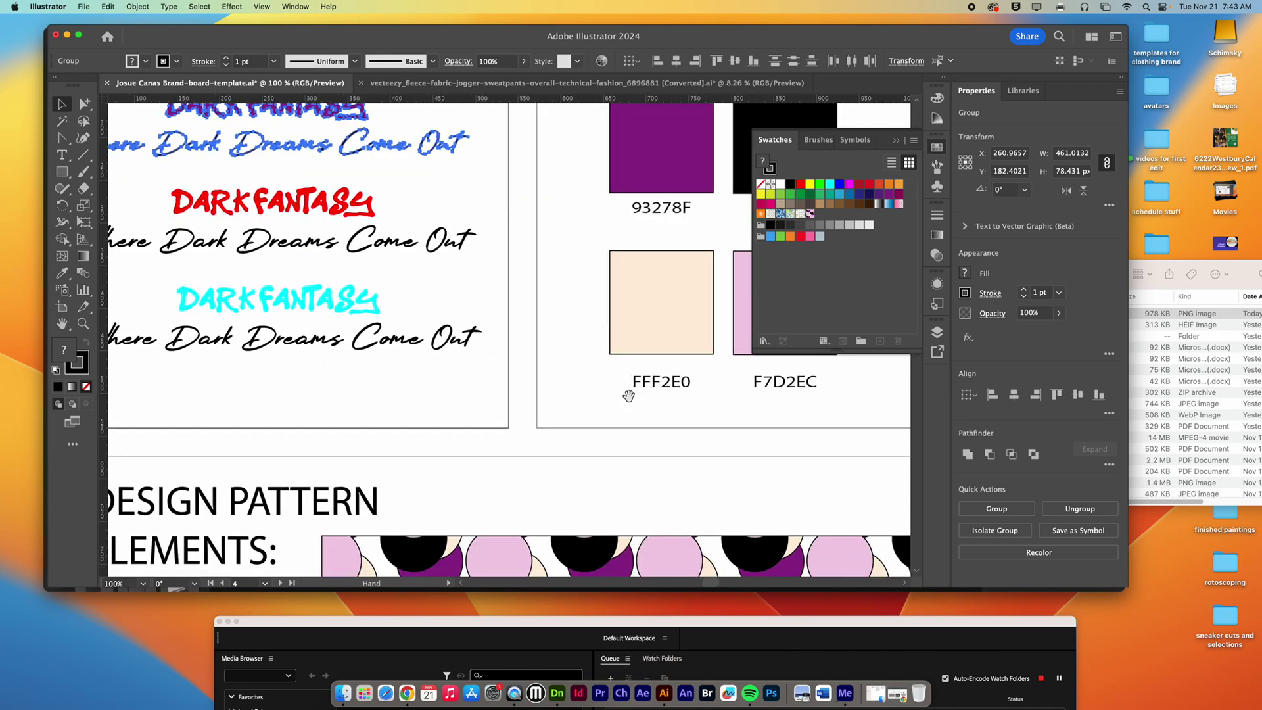
scroll(629, 395, "down", 10)
scroll(583, 310, "right", 6)
left_click(480, 303)
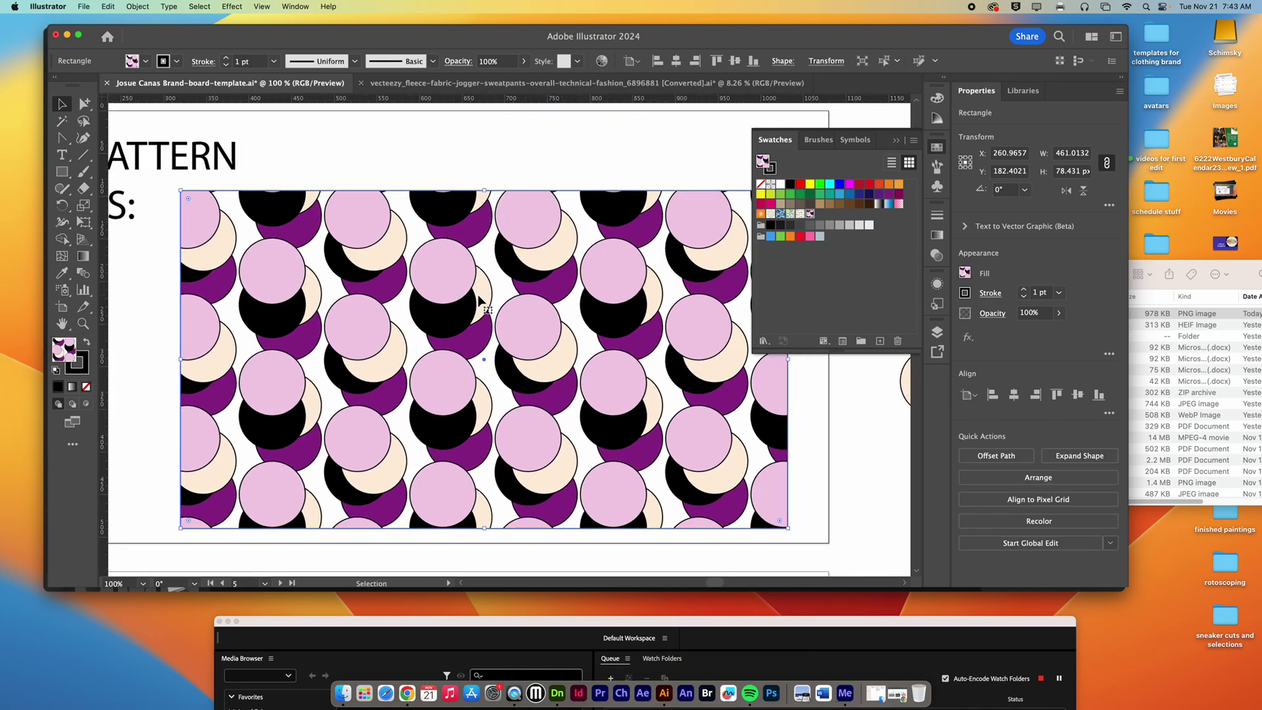
left_click(85, 6)
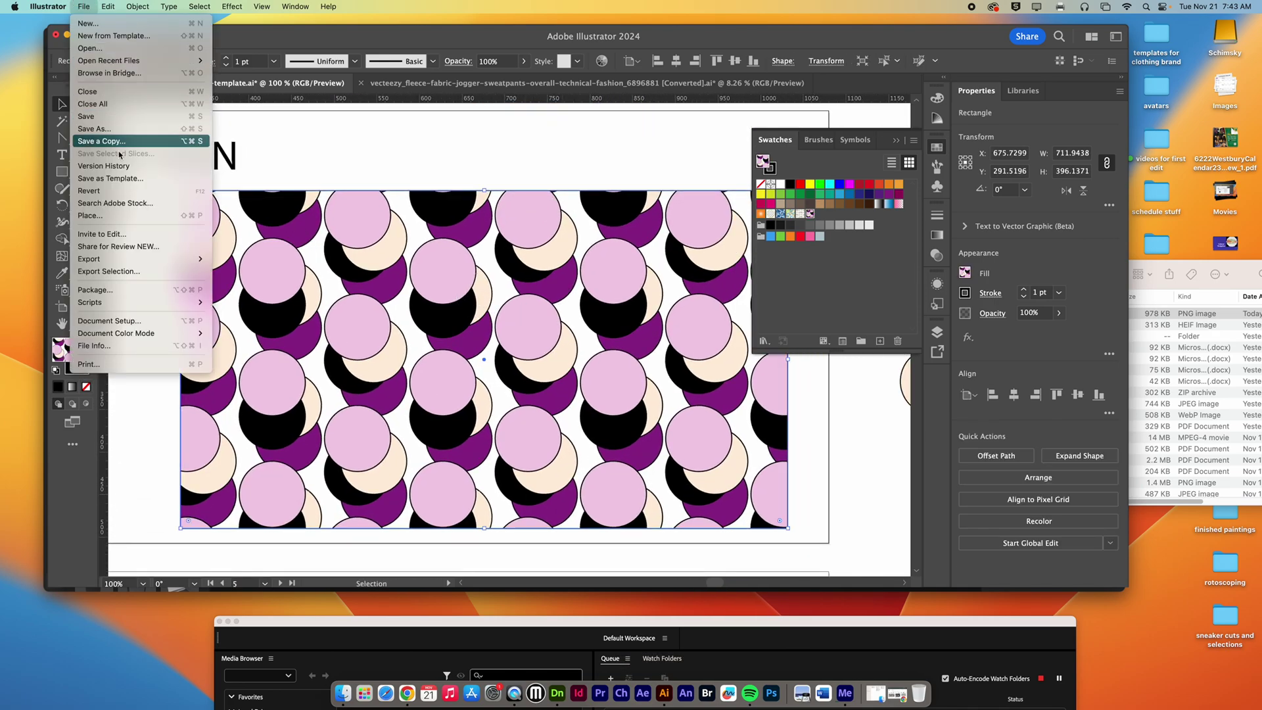
left_click(128, 273)
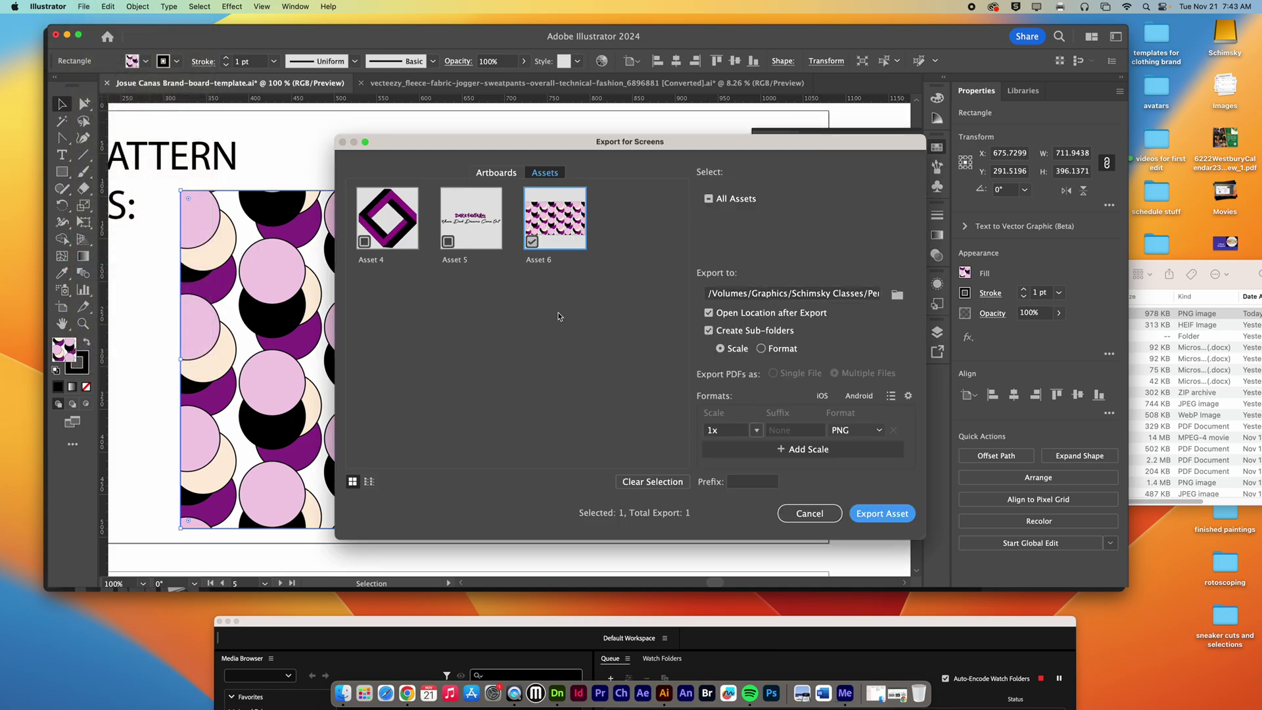
left_click(881, 514)
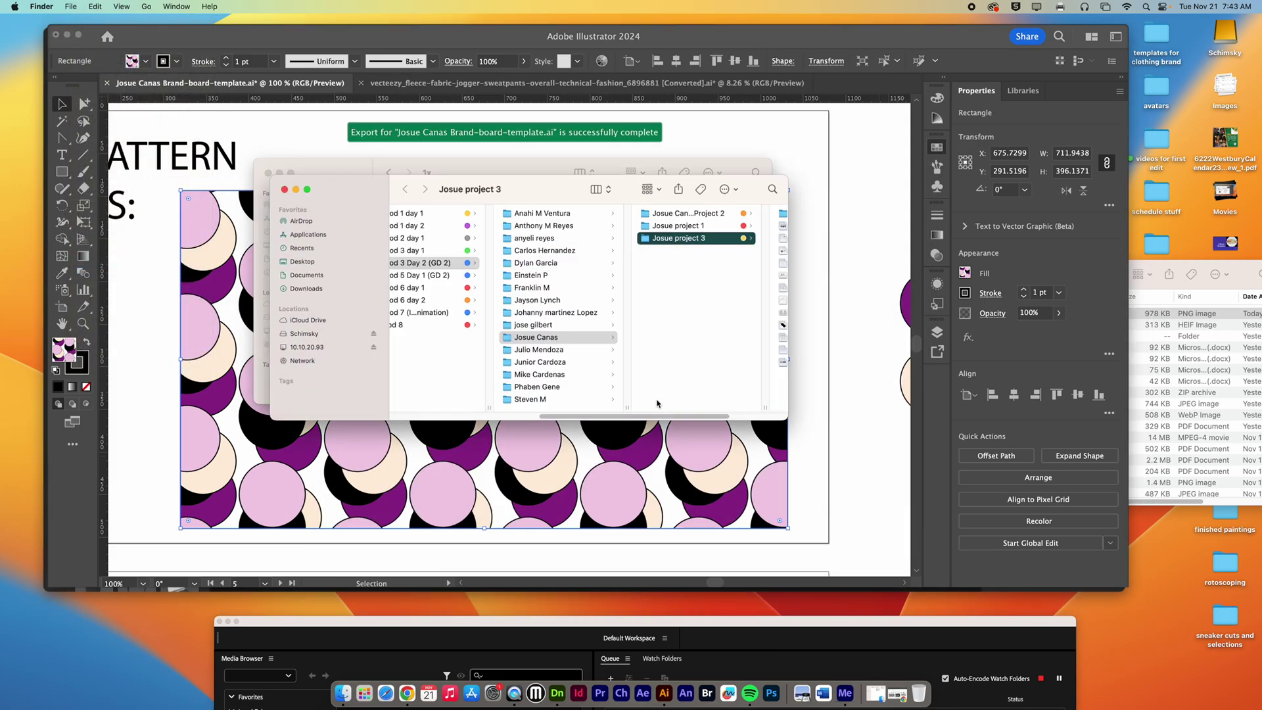
Step: Switch back to Dimension, select the bag, and place the pattern image Asset 6.png on it as a graphic
left_click(558, 695)
left_click(686, 299)
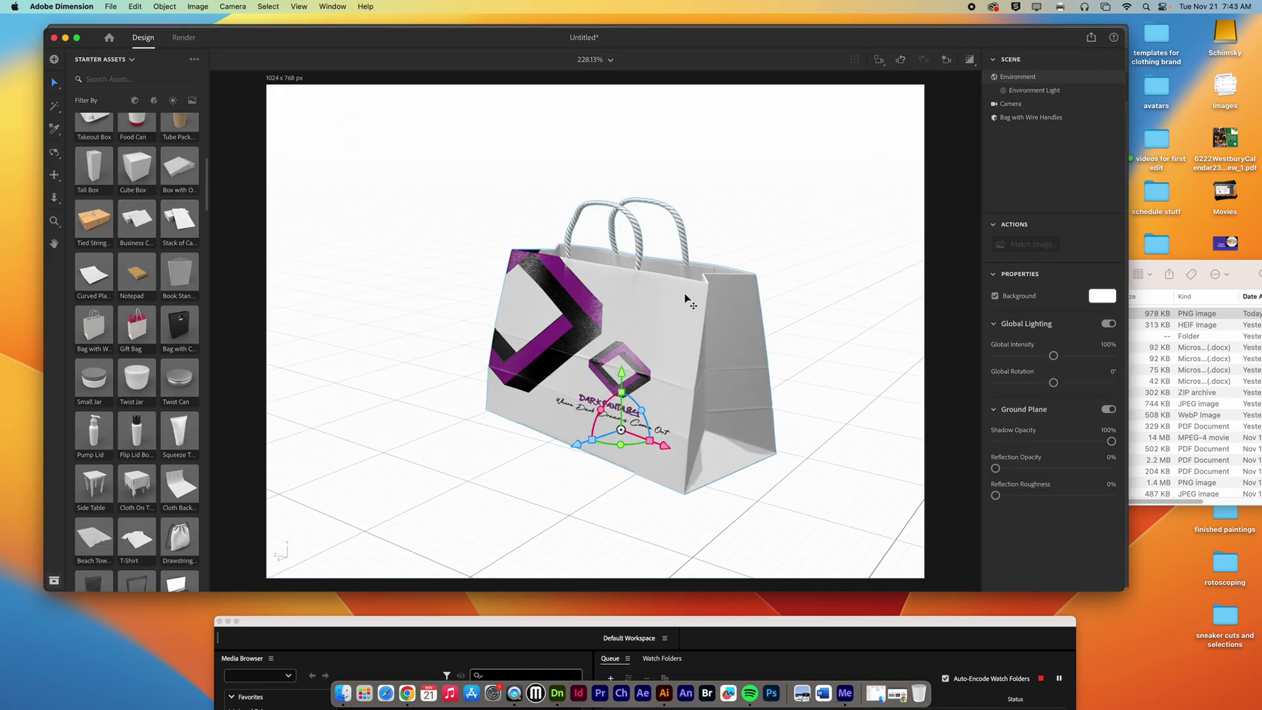
left_click(111, 7)
mouse_move(197, 153)
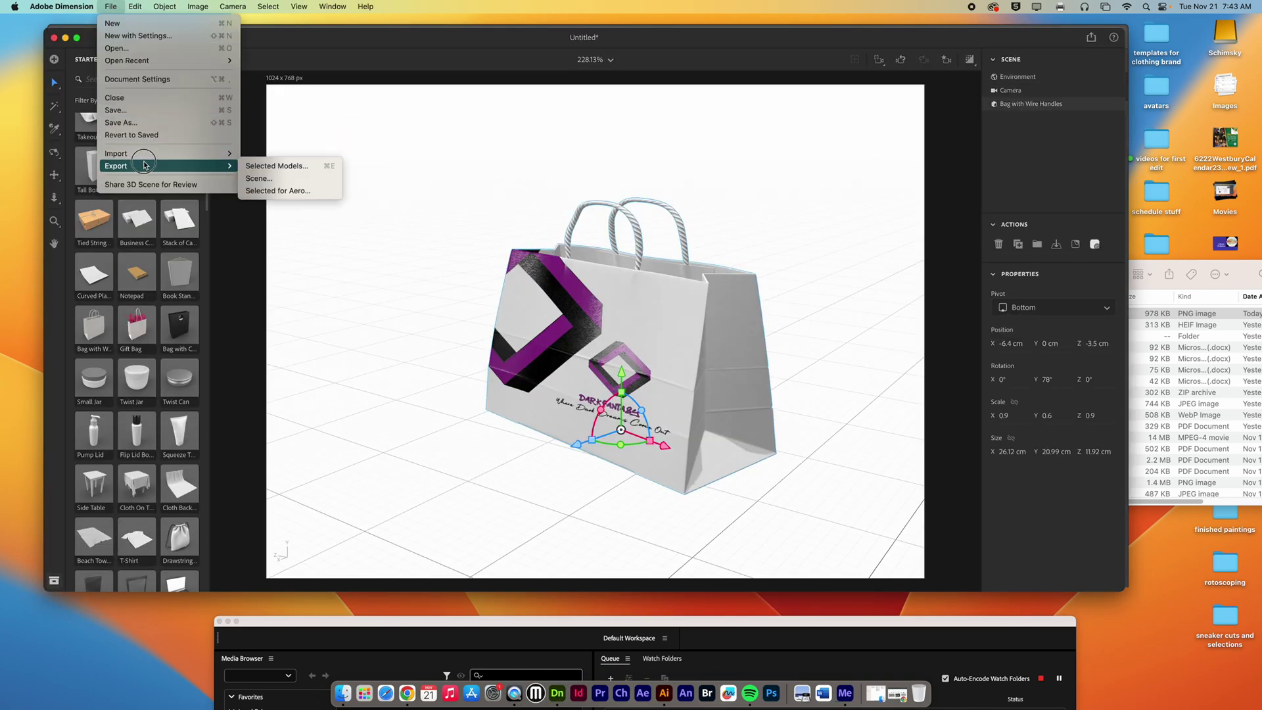
left_click(299, 203)
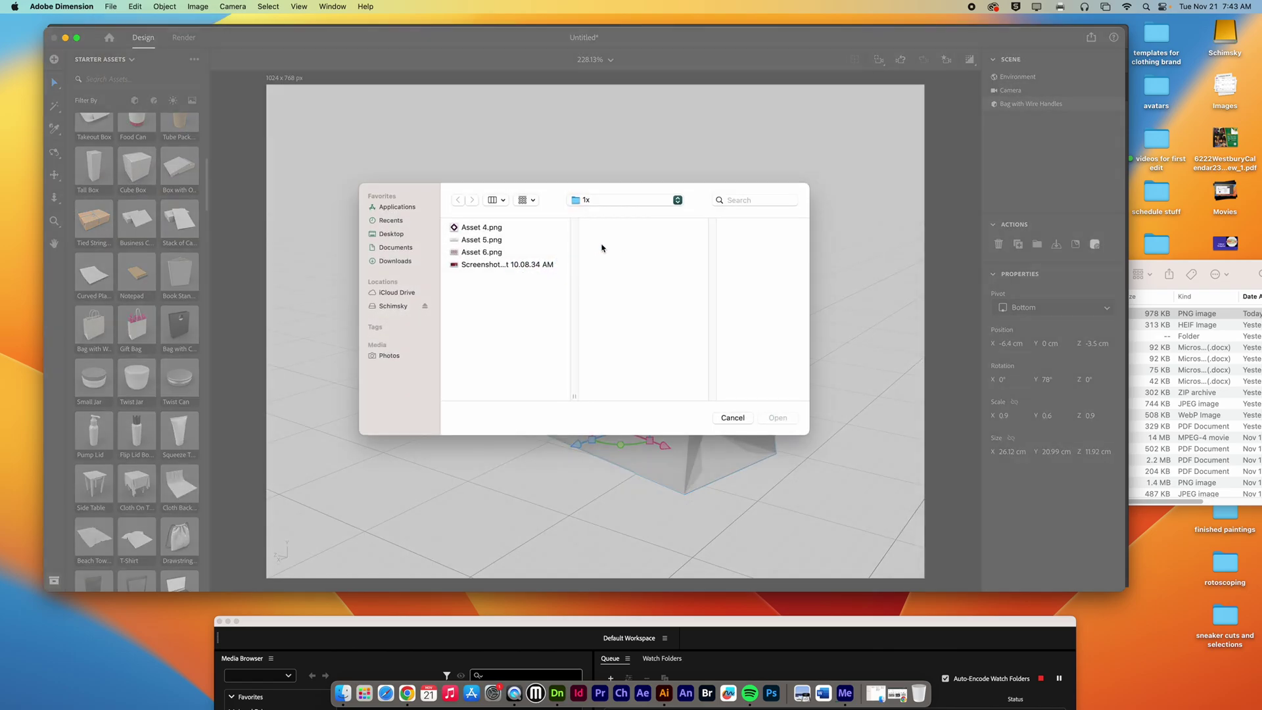
left_click(478, 254)
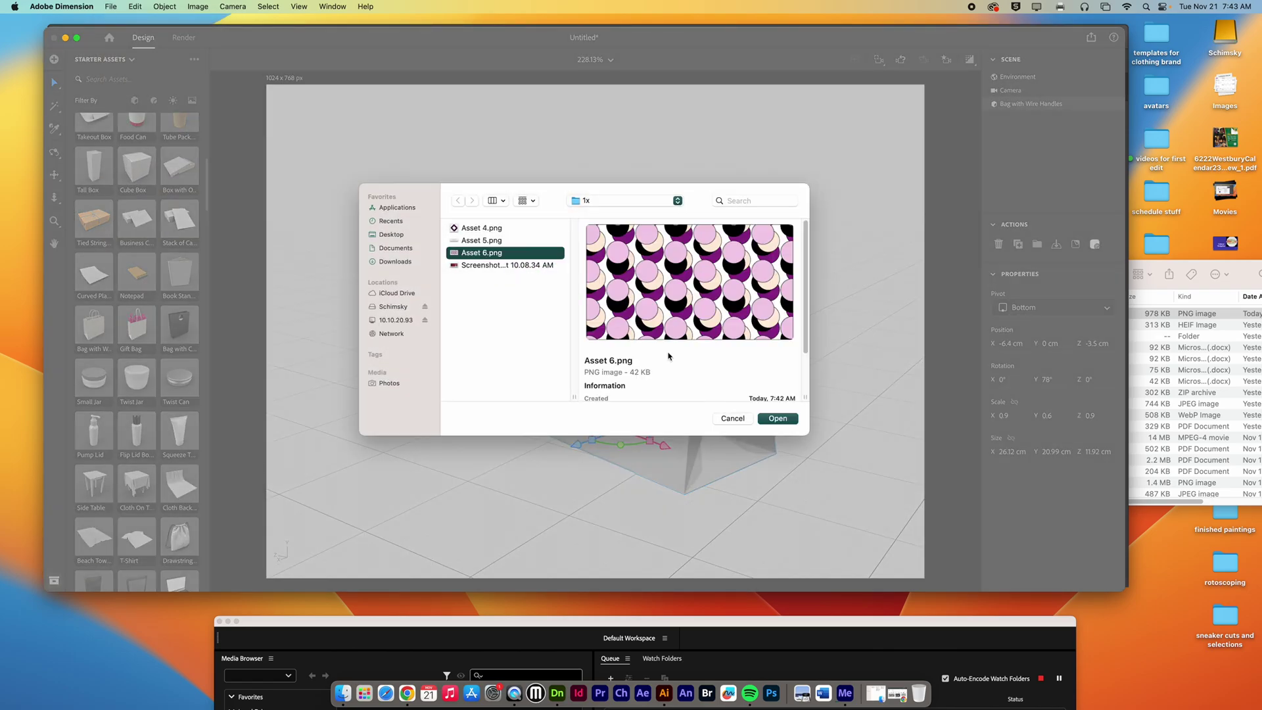
left_click(776, 419)
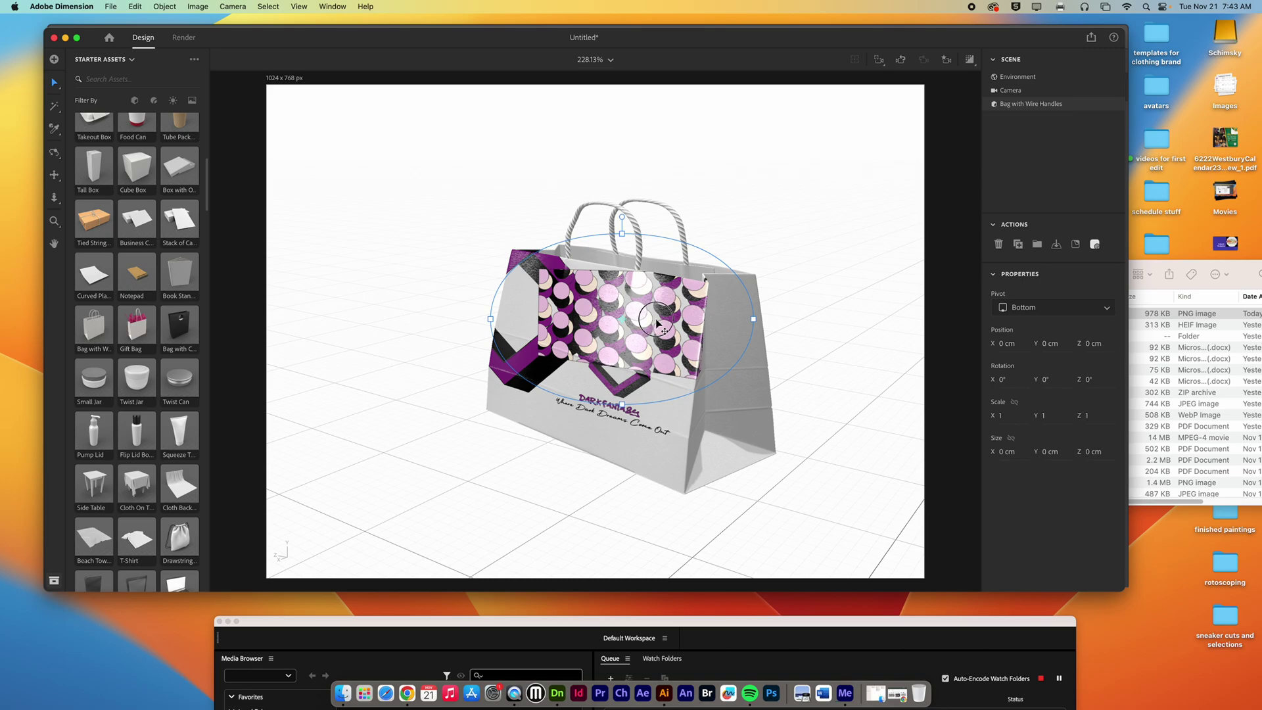
Step: Move the circle pattern decal onto the bag's side panel and rotate it to about 89°
left_click_drag(657, 321, 753, 378)
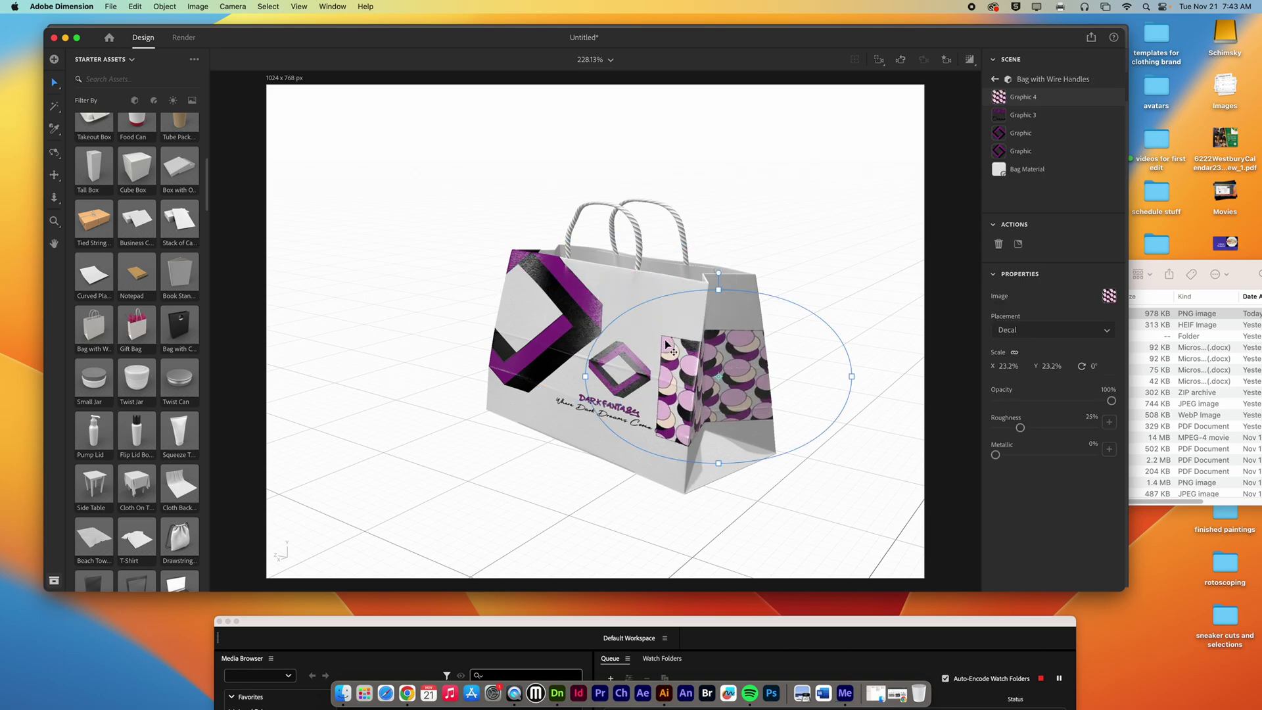
left_click_drag(719, 280, 830, 382)
right_click_drag(782, 388, 648, 368)
middle_click_drag(648, 368, 591, 309)
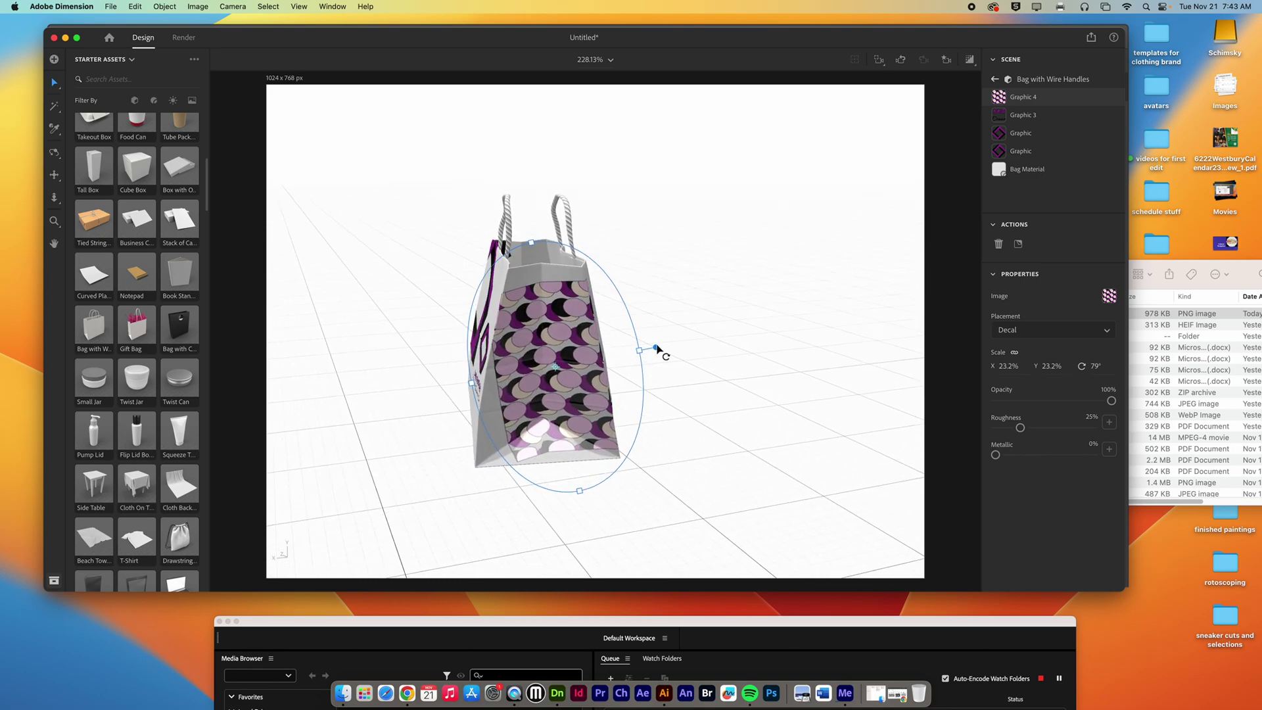
left_click_drag(656, 347, 659, 364)
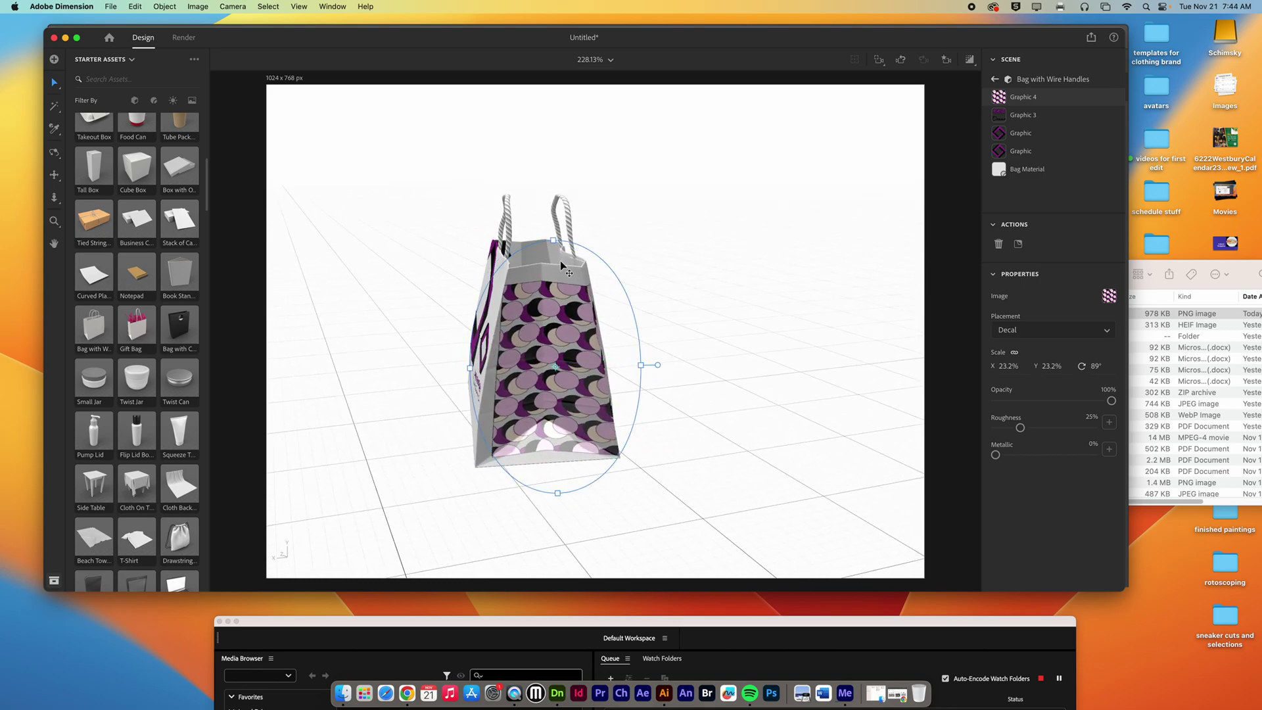
Step: Resize the side pattern decal to about 28.1% X and 25.8% Y scale, and rotate it to about 95°
left_click_drag(556, 243, 563, 205)
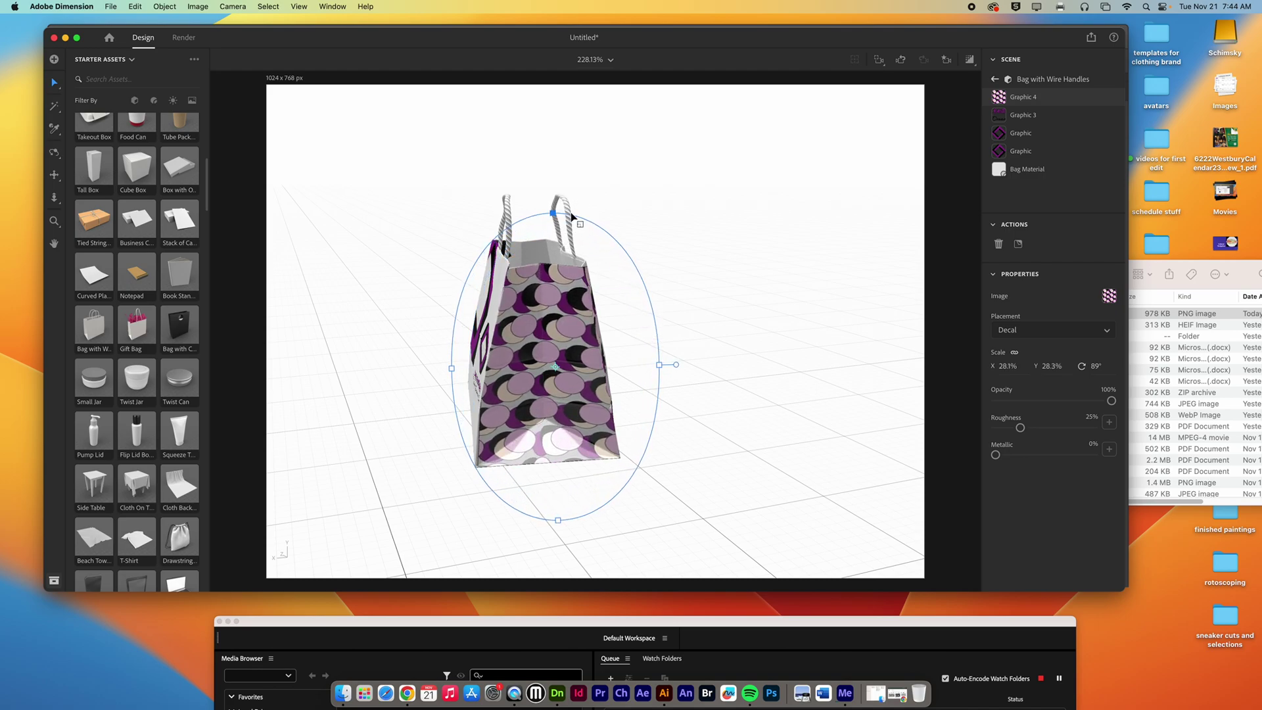
right_click_drag(578, 346, 657, 339)
left_click_drag(760, 364, 762, 376)
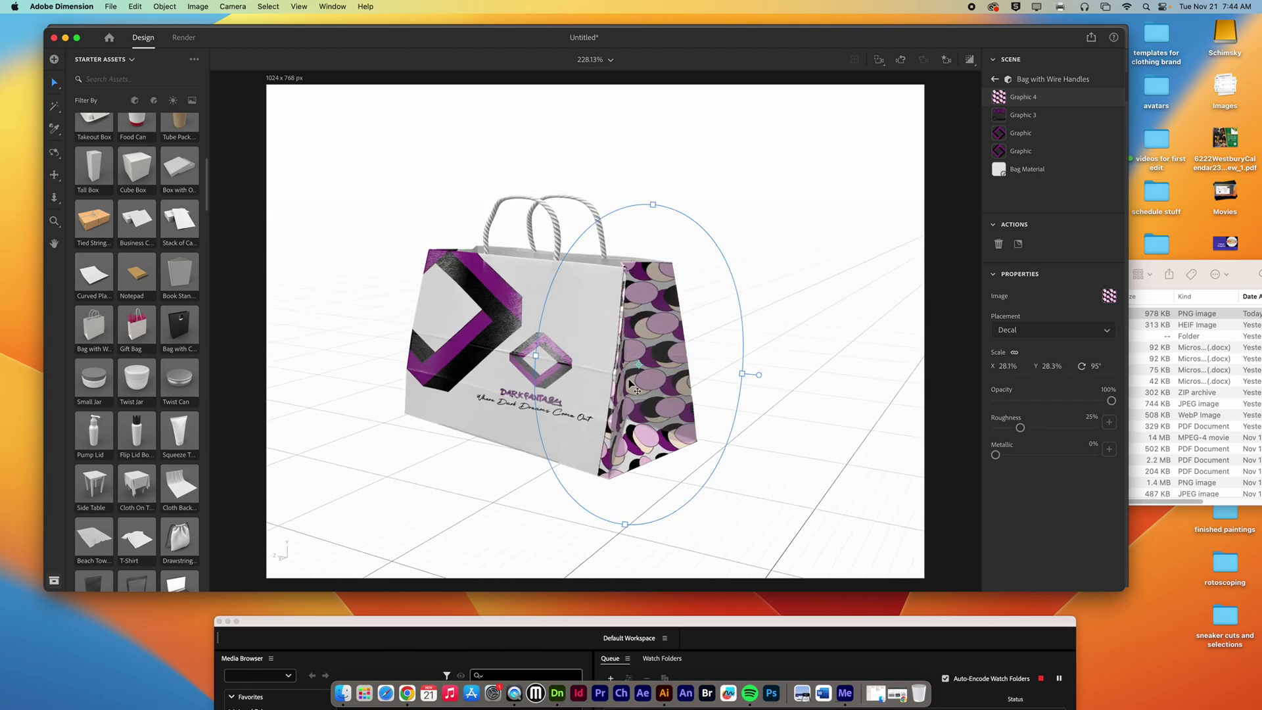
left_click_drag(541, 356, 544, 354)
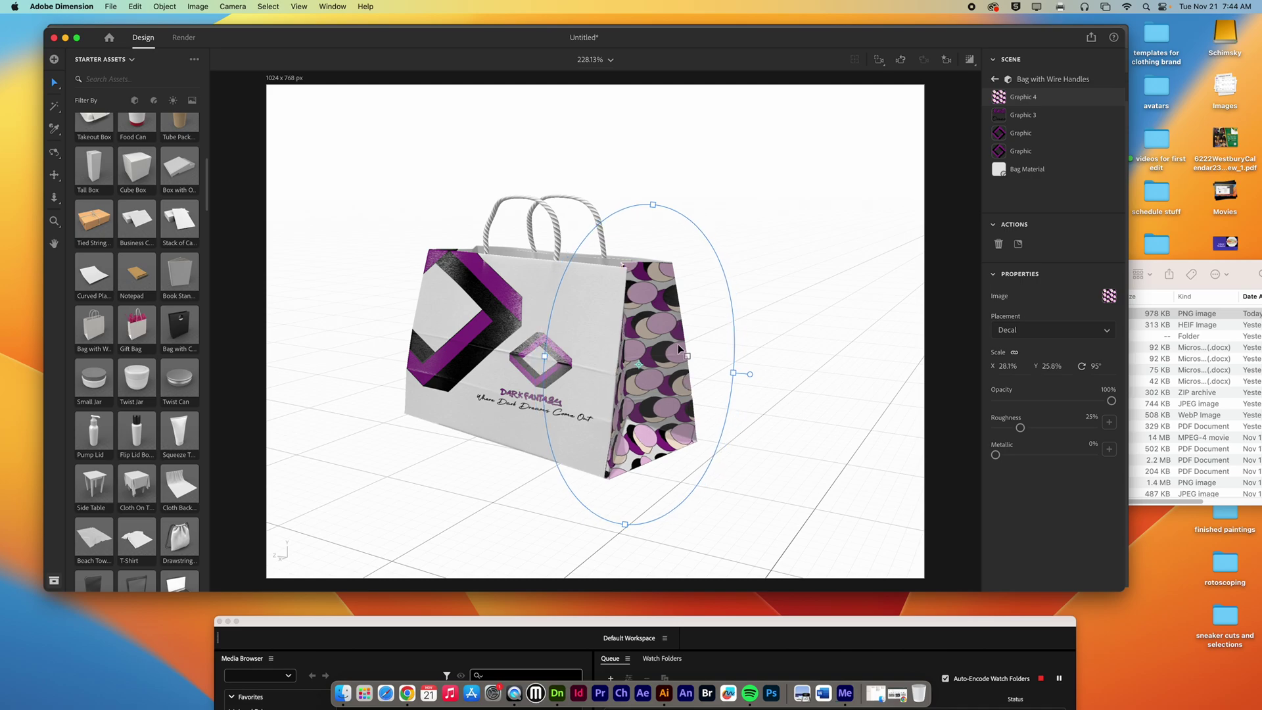
Step: Narrow the pattern decal within the side panel to about 9.9% Y scale and rotate it to about 78°
right_click_drag(764, 330, 524, 322)
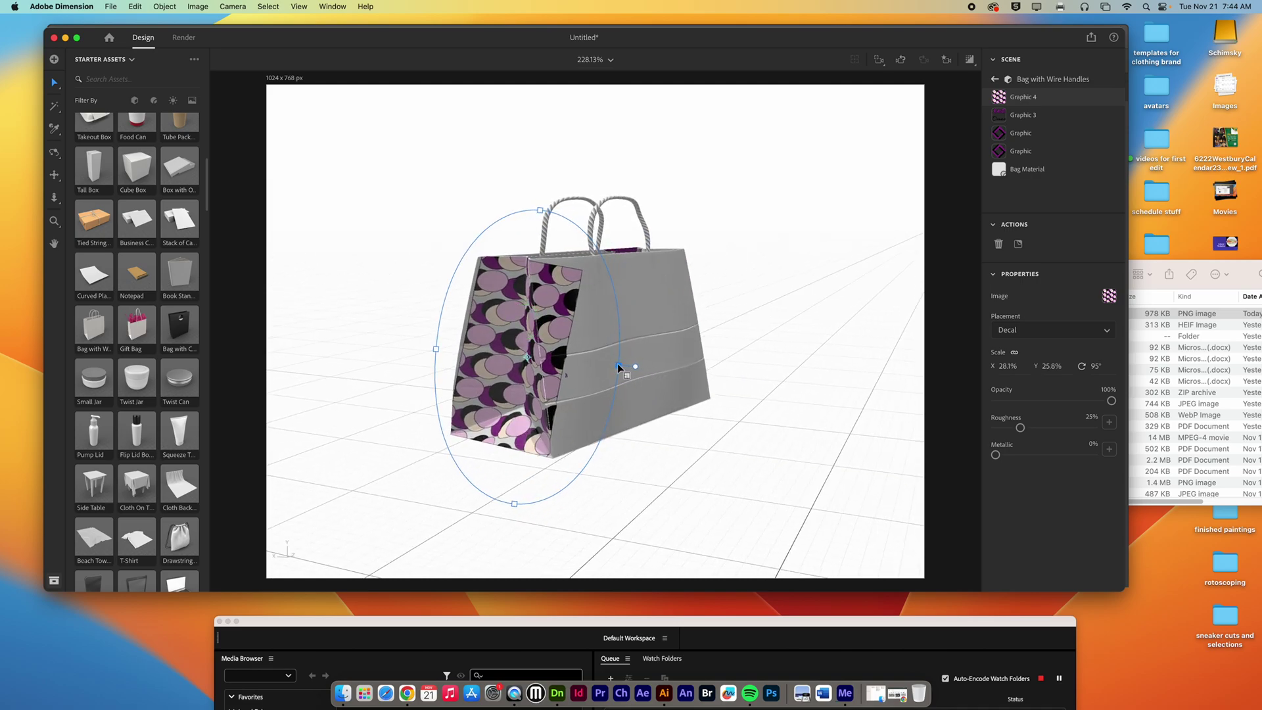
mouse_move(618, 365)
left_mouse_down()
mouse_move(606, 365)
mouse_move(623, 348)
left_mouse_up()
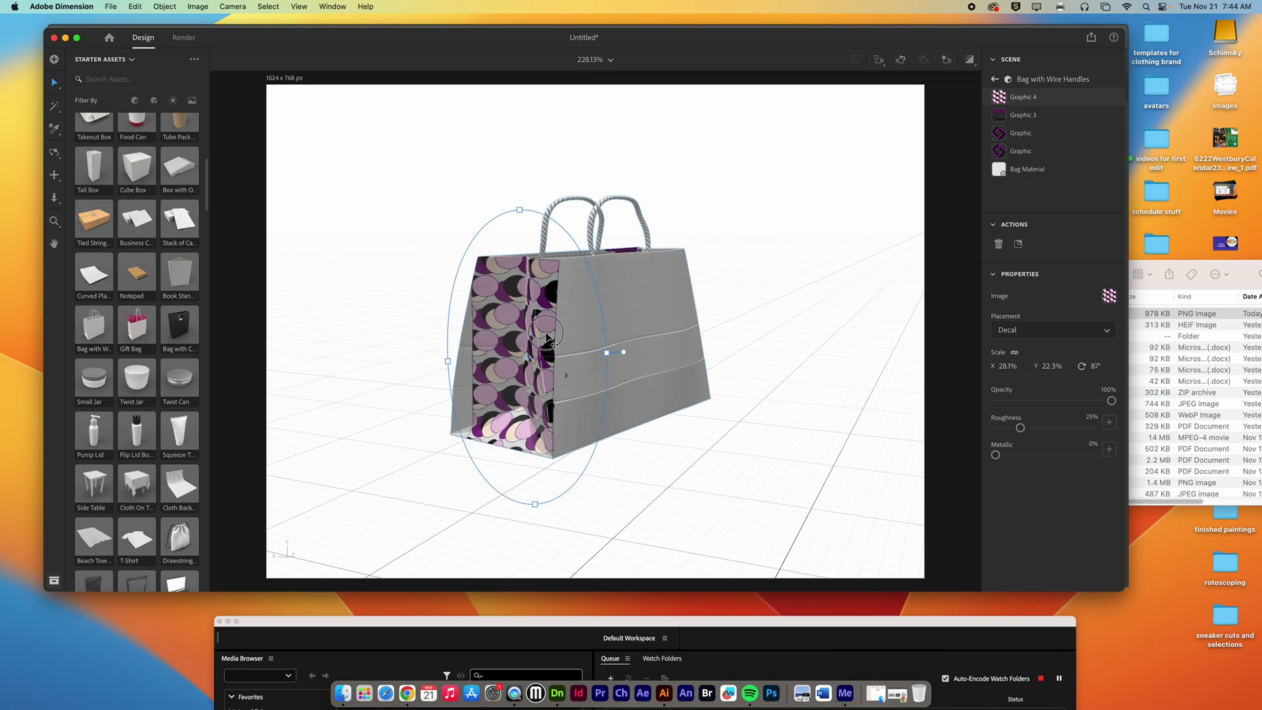
mouse_move(546, 333)
left_mouse_down()
mouse_move(536, 335)
mouse_move(552, 355)
left_mouse_up()
right_click_drag(583, 351, 698, 377)
left_click_drag(636, 367, 635, 357)
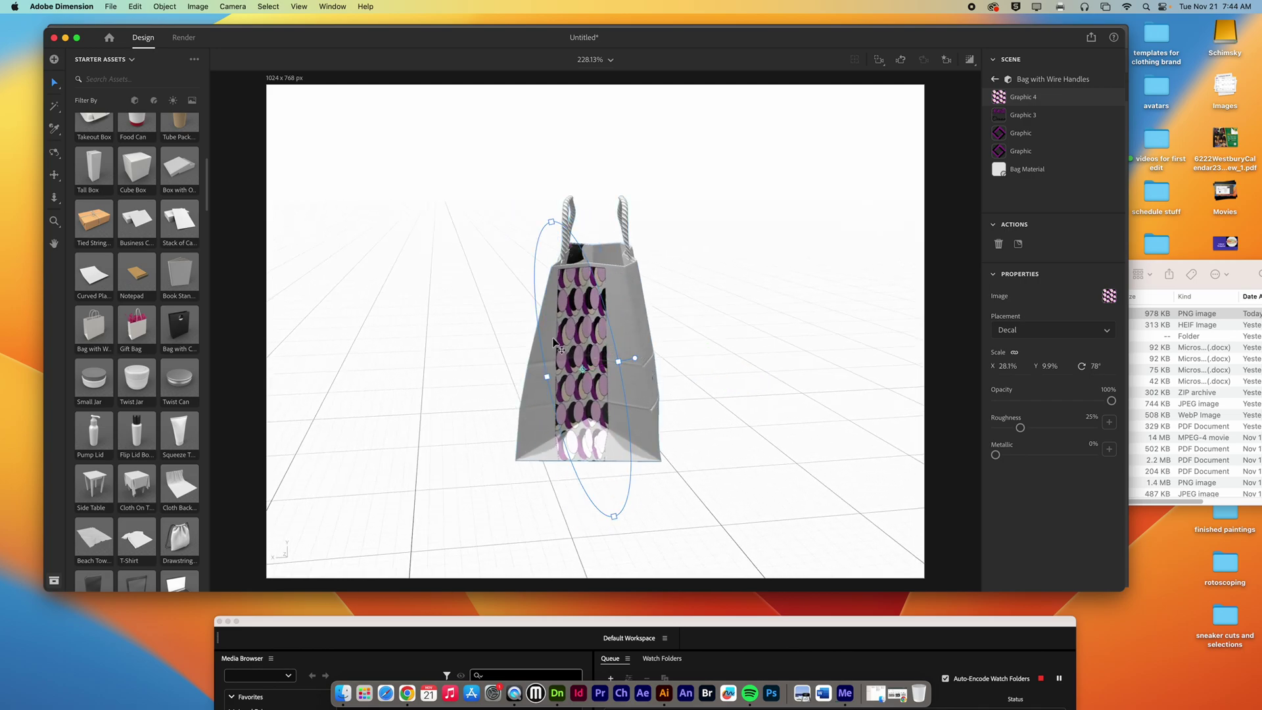
right_click_drag(553, 339, 800, 372)
Step: Change the bag material's base color to bright yellow, RGB 246, 250, 27
left_click(627, 285)
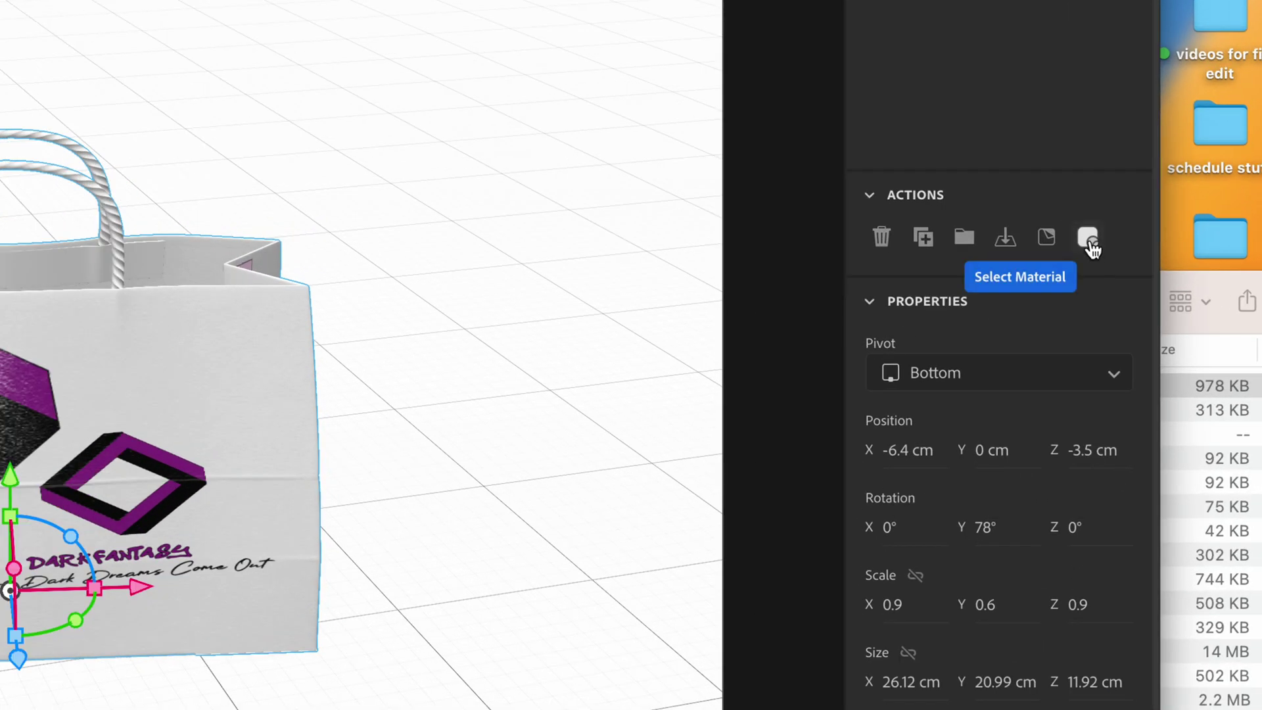
left_click(1088, 238)
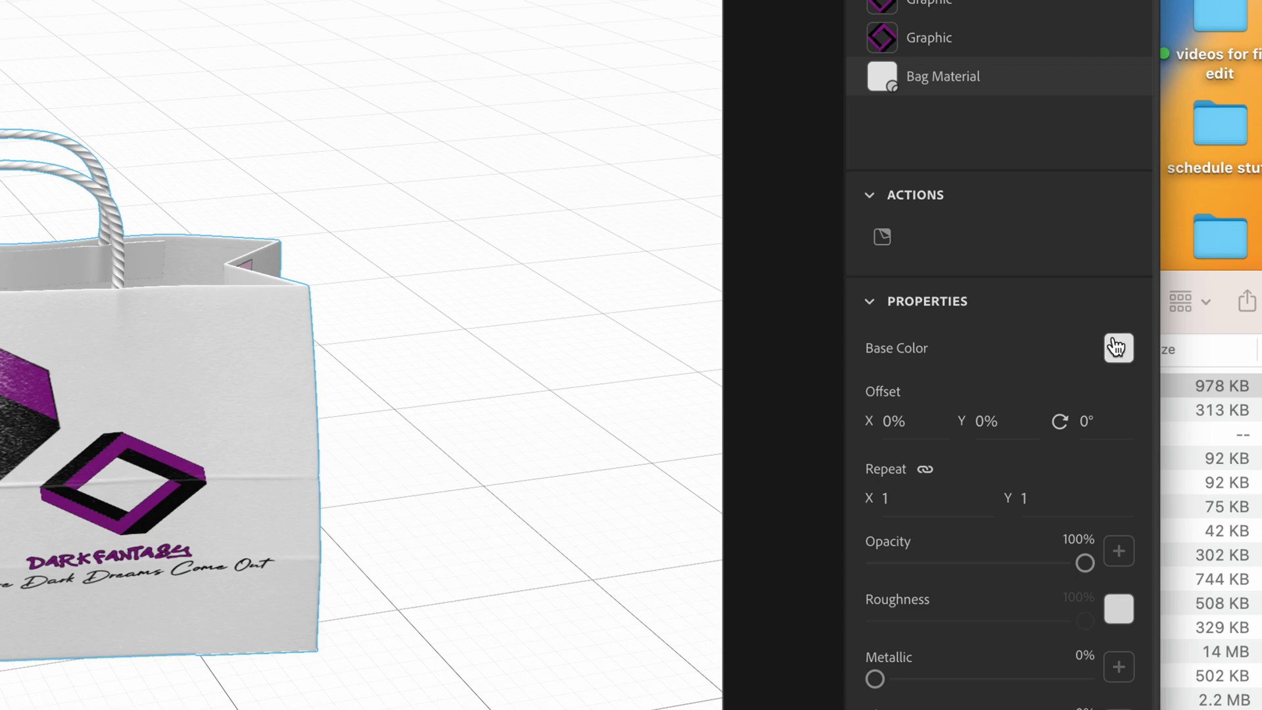
left_click(1119, 348)
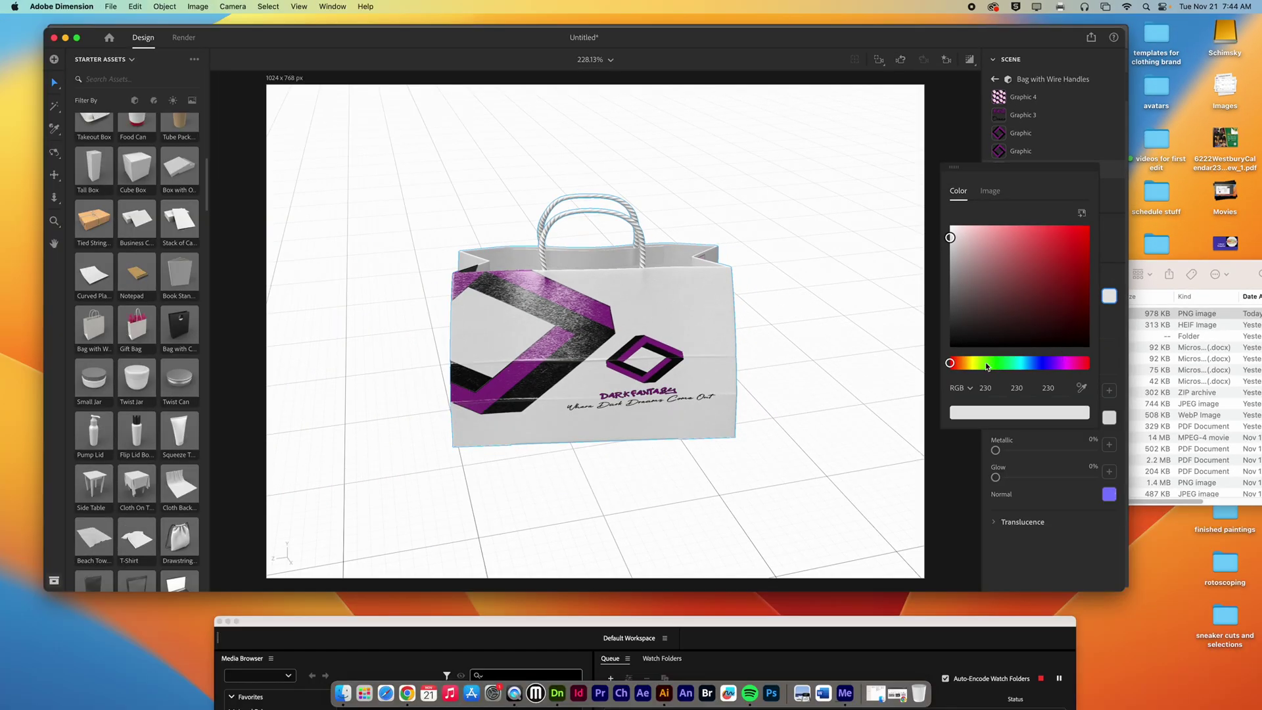
left_click(973, 362)
left_click(1073, 229)
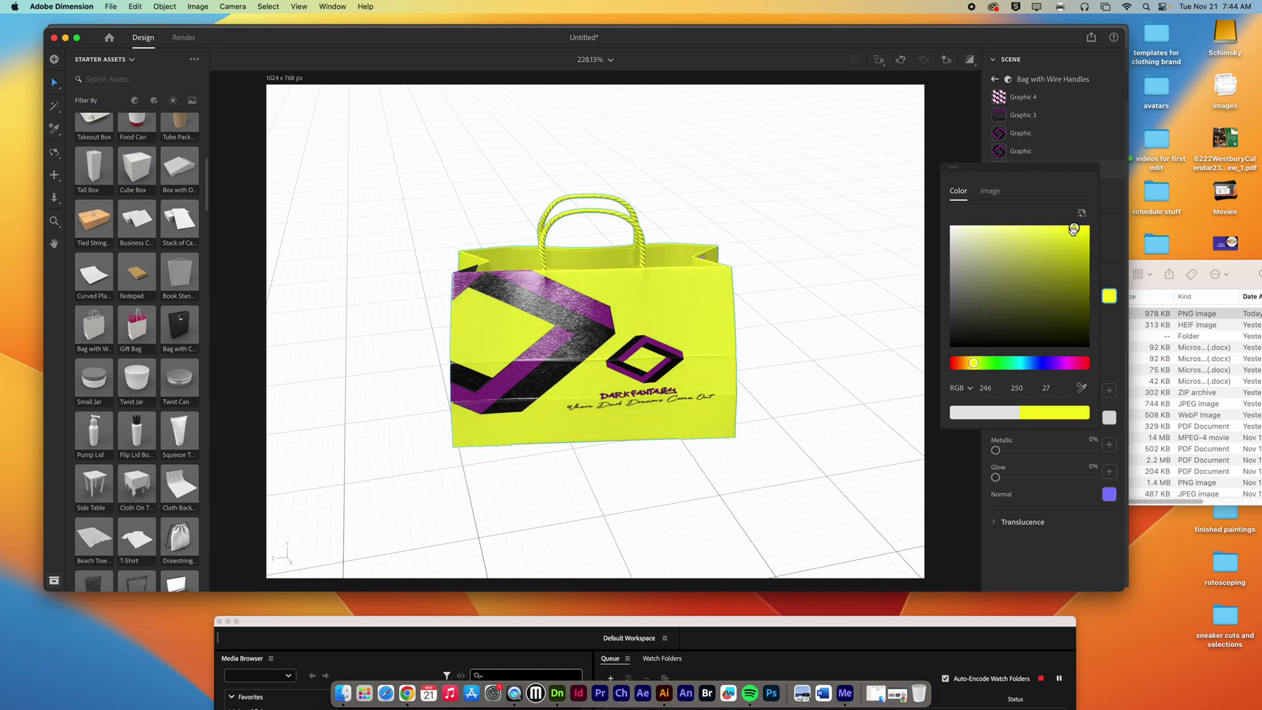
left_click(1103, 187)
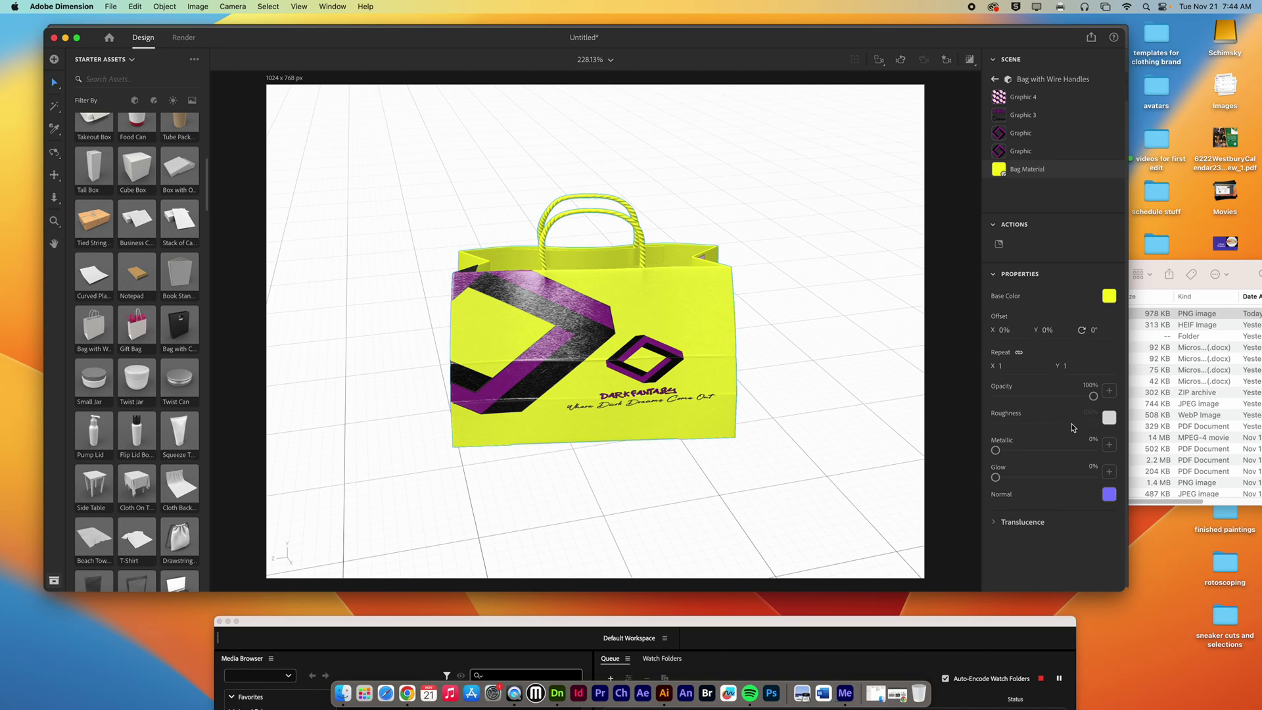
Step: Set the bag material's metallic value to about 39% and its opacity to 100%
left_click_drag(995, 450, 994, 478)
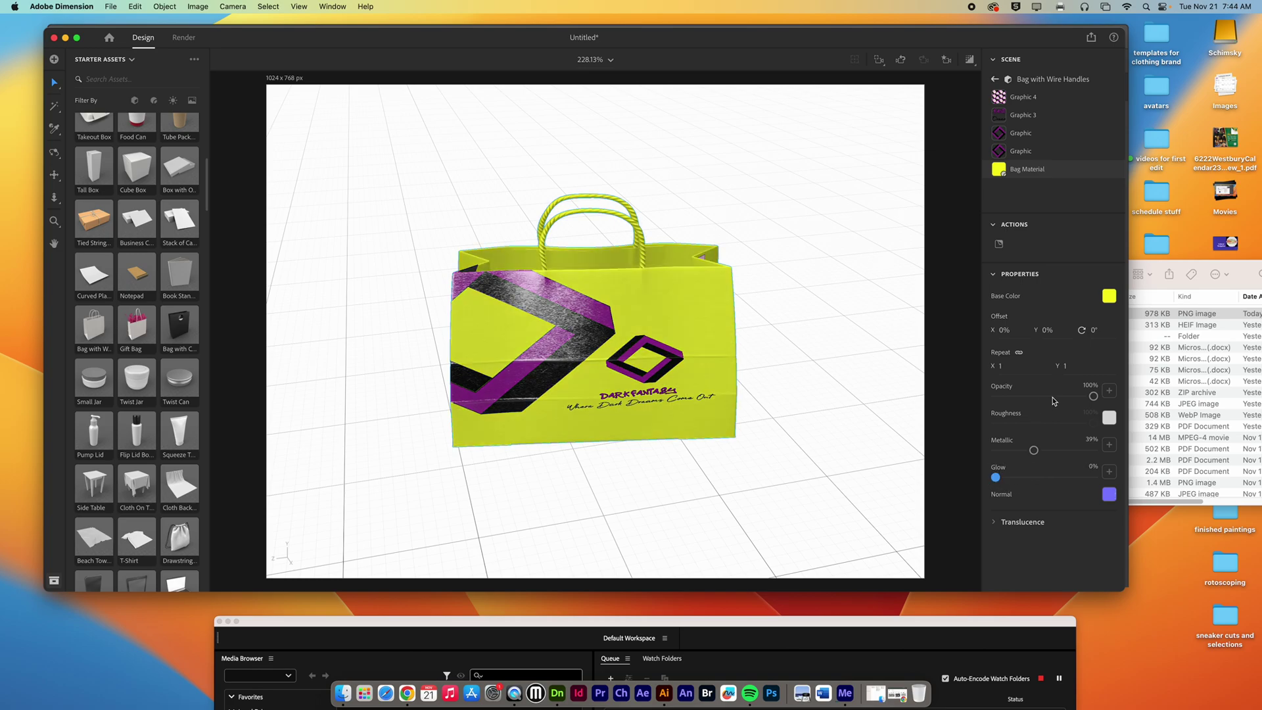
left_click_drag(1063, 403, 1093, 396)
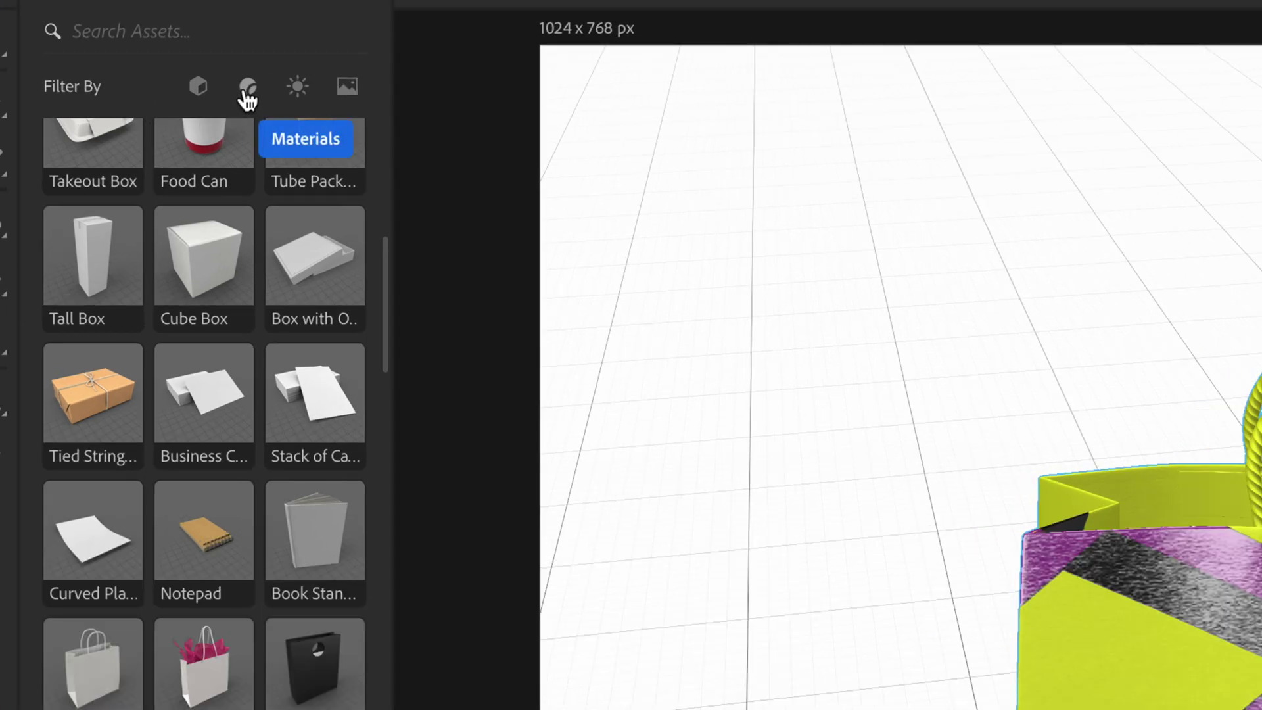
Step: Try the Cedar Wood and Striped Fabric Substance materials on the shopping bag
left_click(246, 92)
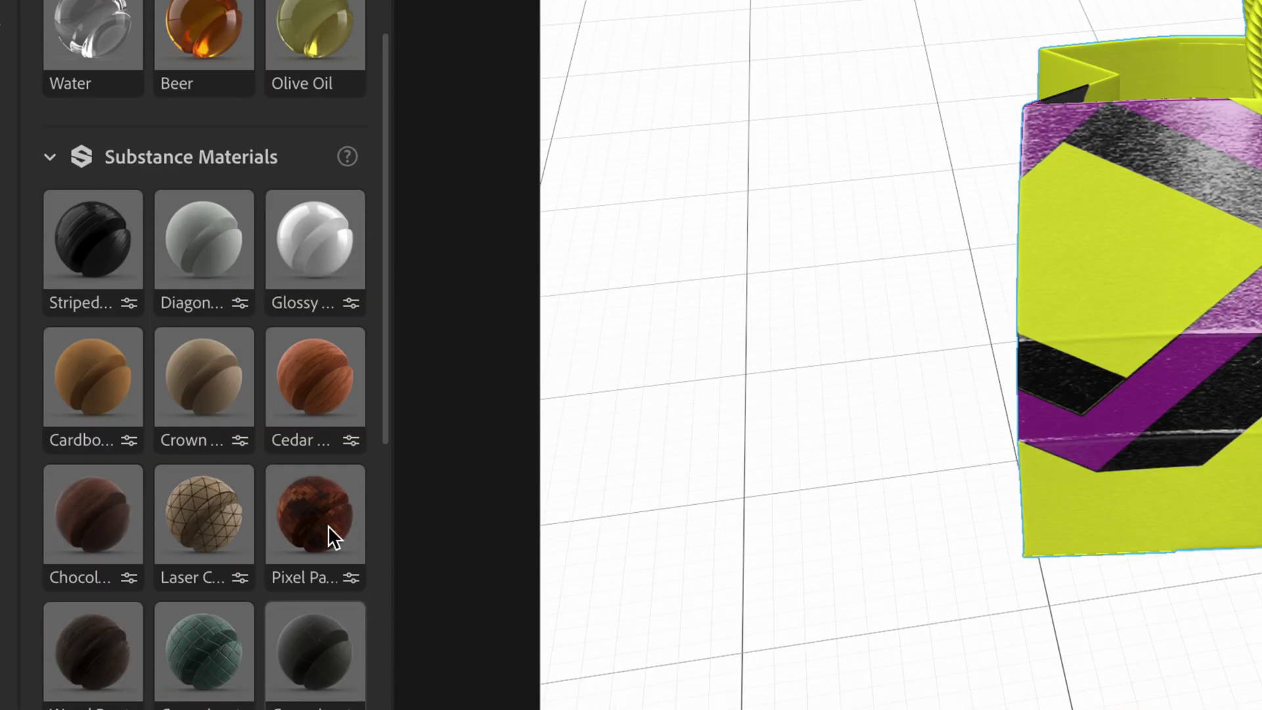
left_click(323, 380)
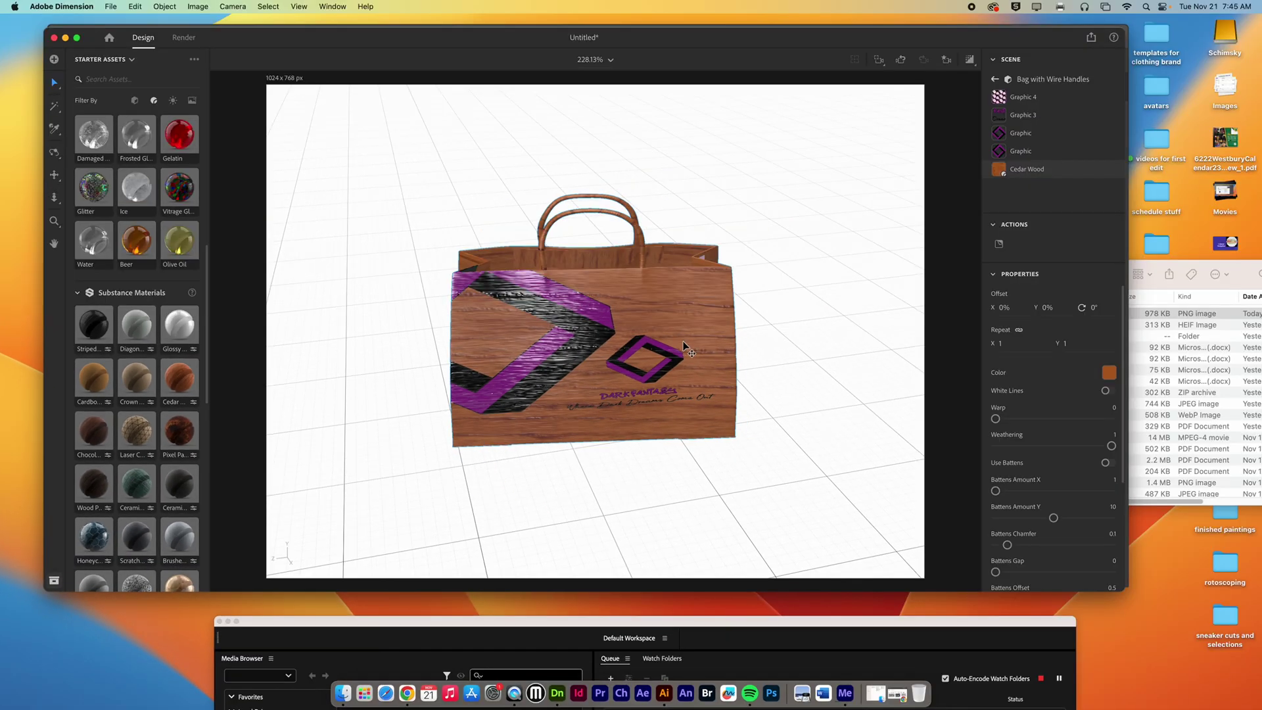
right_click_drag(688, 350, 389, 255)
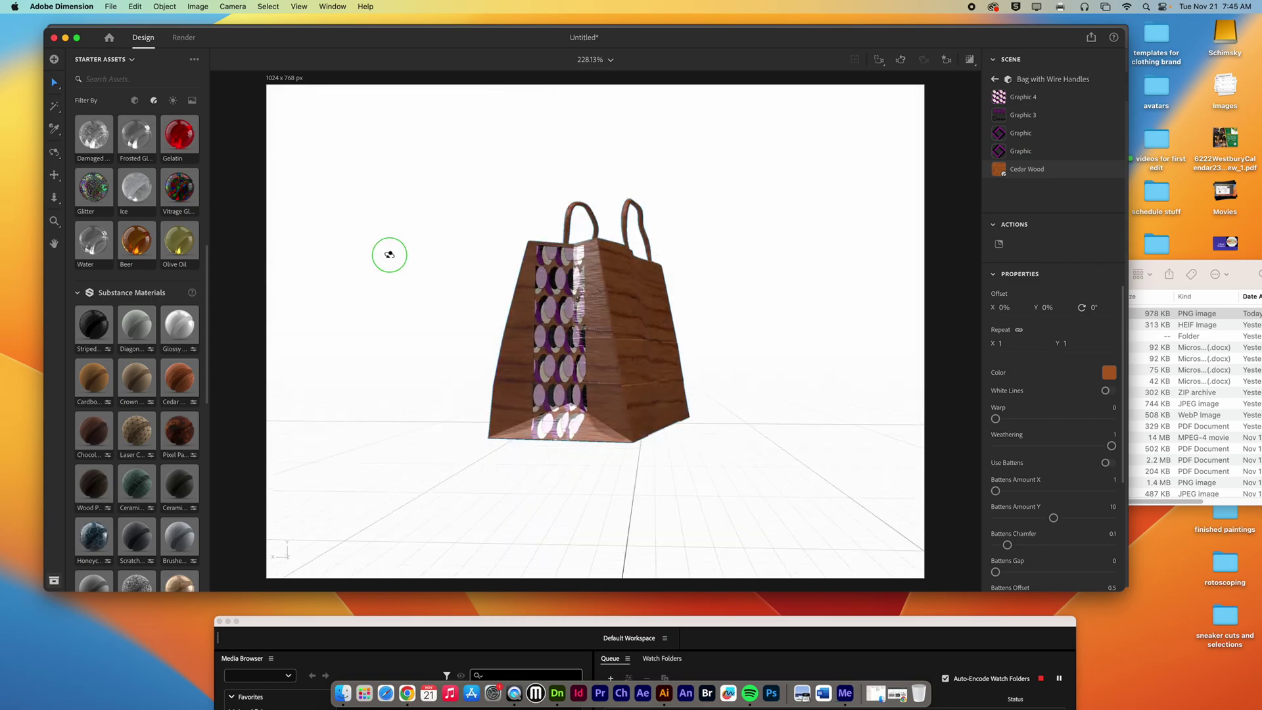
left_click_drag(389, 254, 647, 341)
scroll(207, 408, "down", 10)
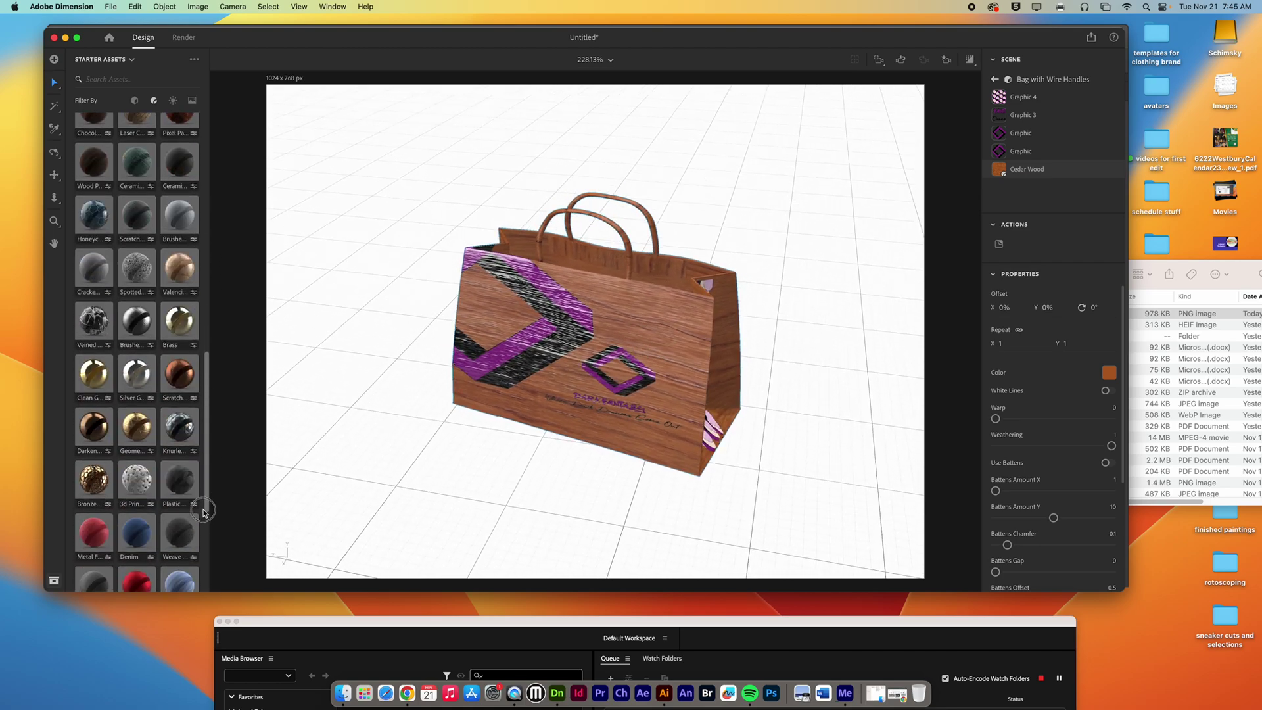
left_click(626, 339)
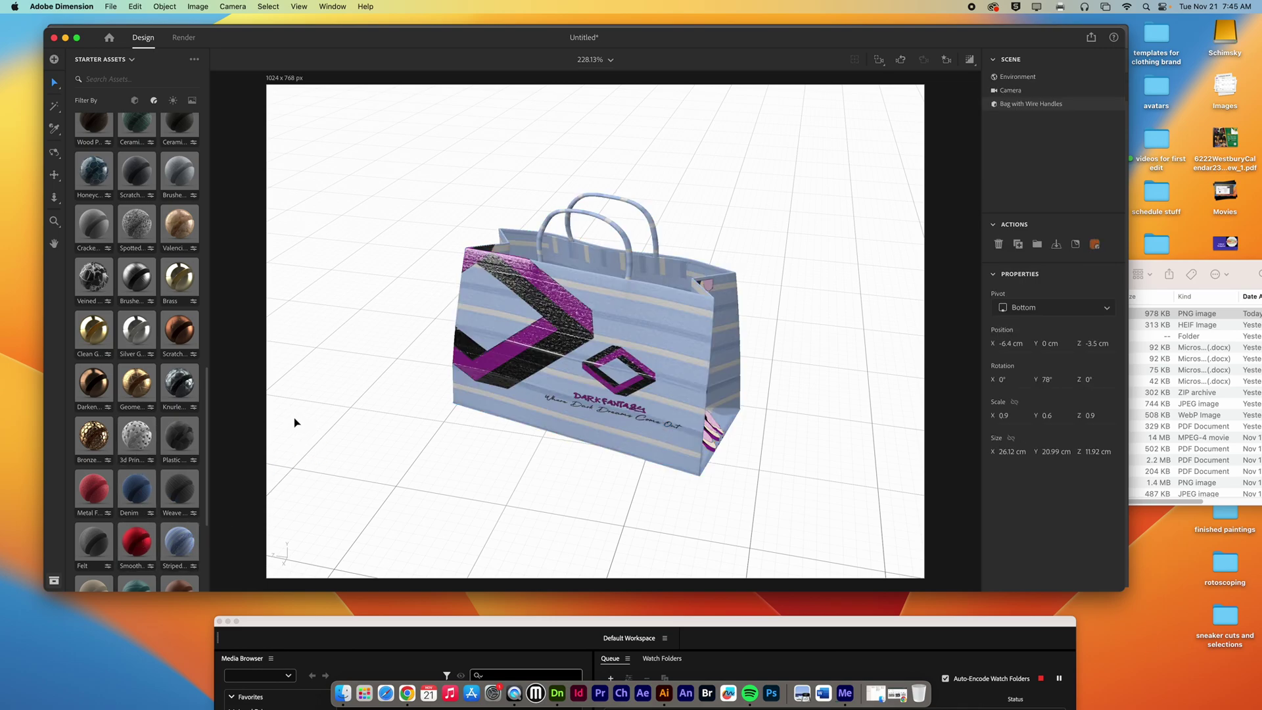
Step: Apply the Geometric Metal Substance material to the shopping bag and open its material properties
left_click(150, 387)
left_click(668, 344)
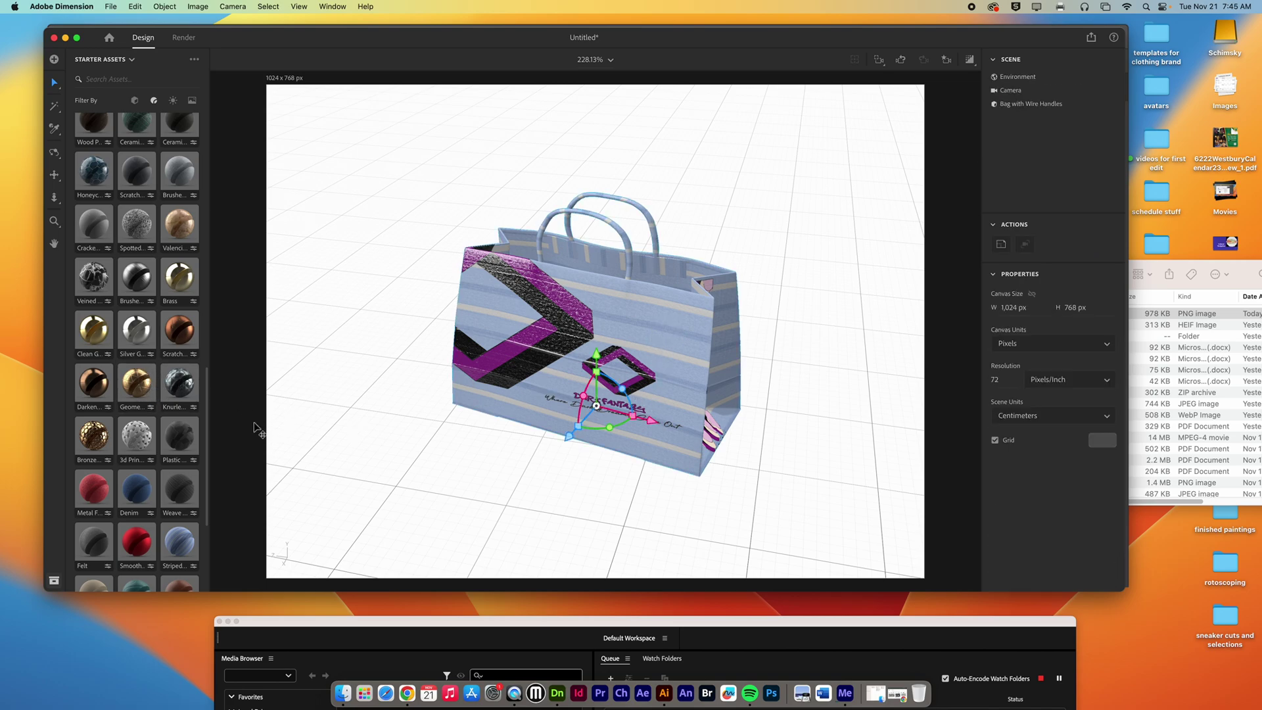
double_click(726, 380)
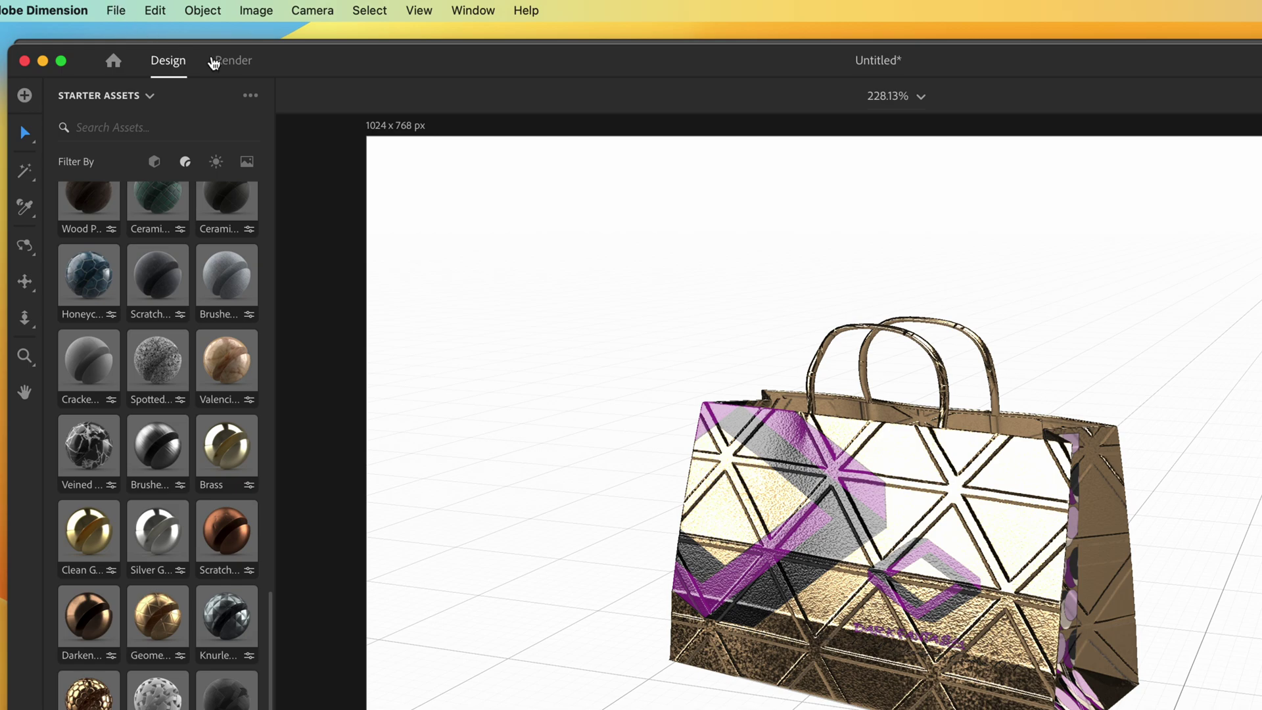
Step: Set the render to export only a PNG named bag, at High (Slow) quality, saved to the Desktop
left_click(227, 60)
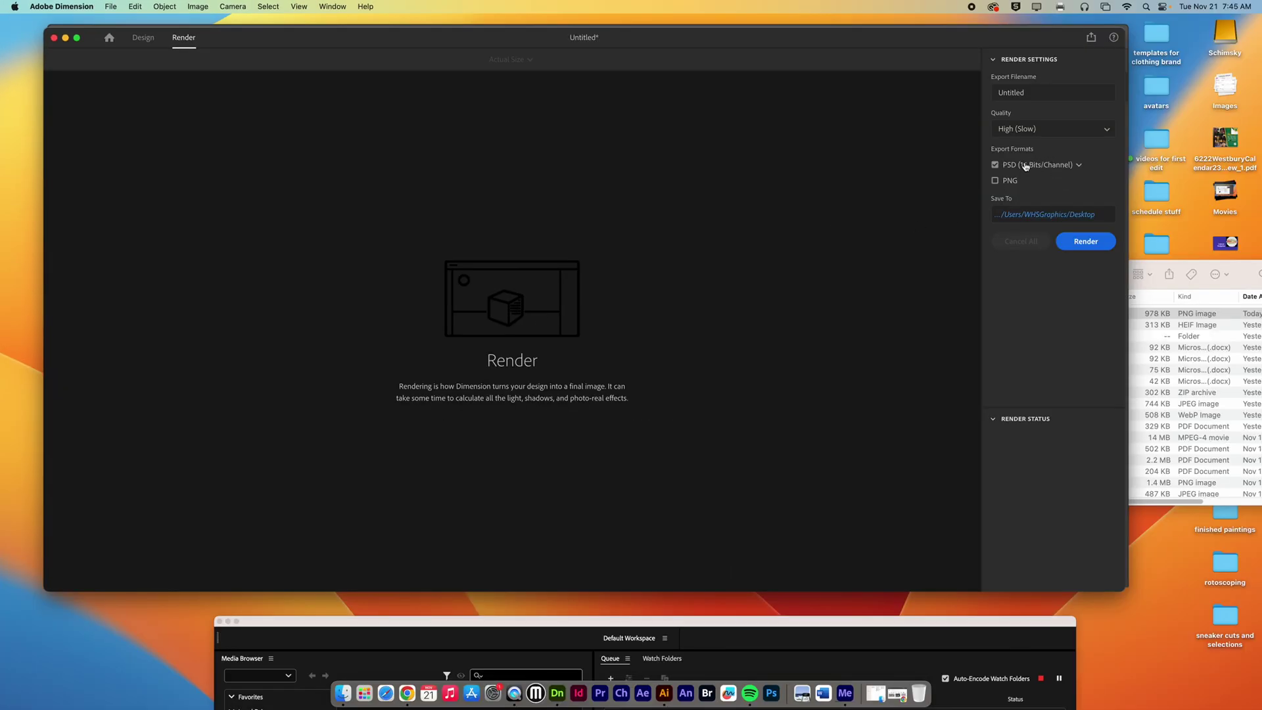
left_click(995, 180)
left_click_drag(1031, 90, 993, 92)
type("bag")
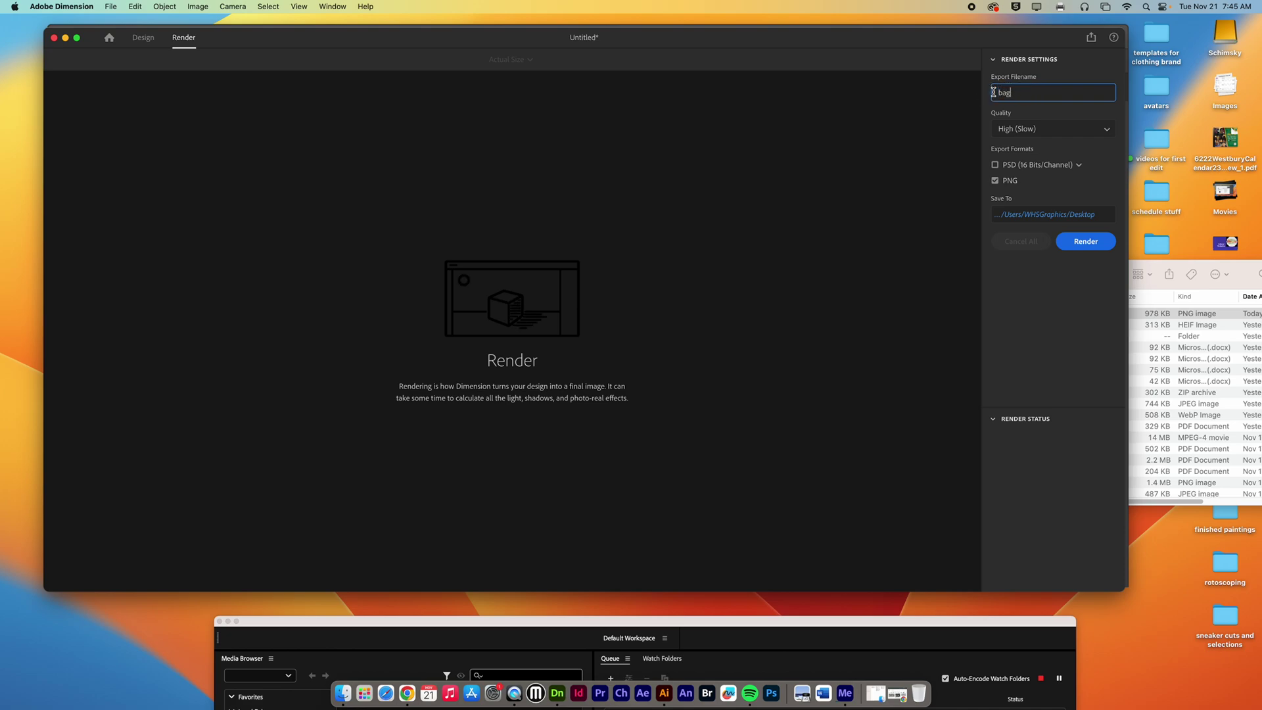
left_click(1053, 215)
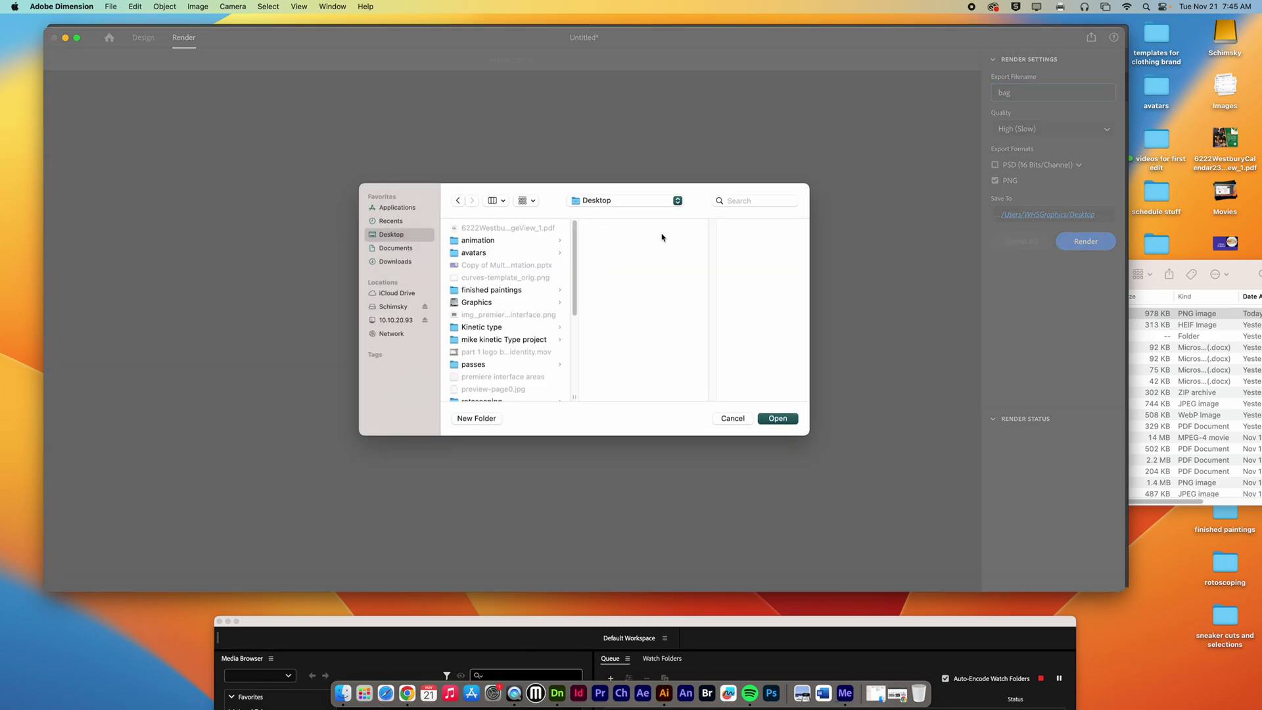
left_click(785, 419)
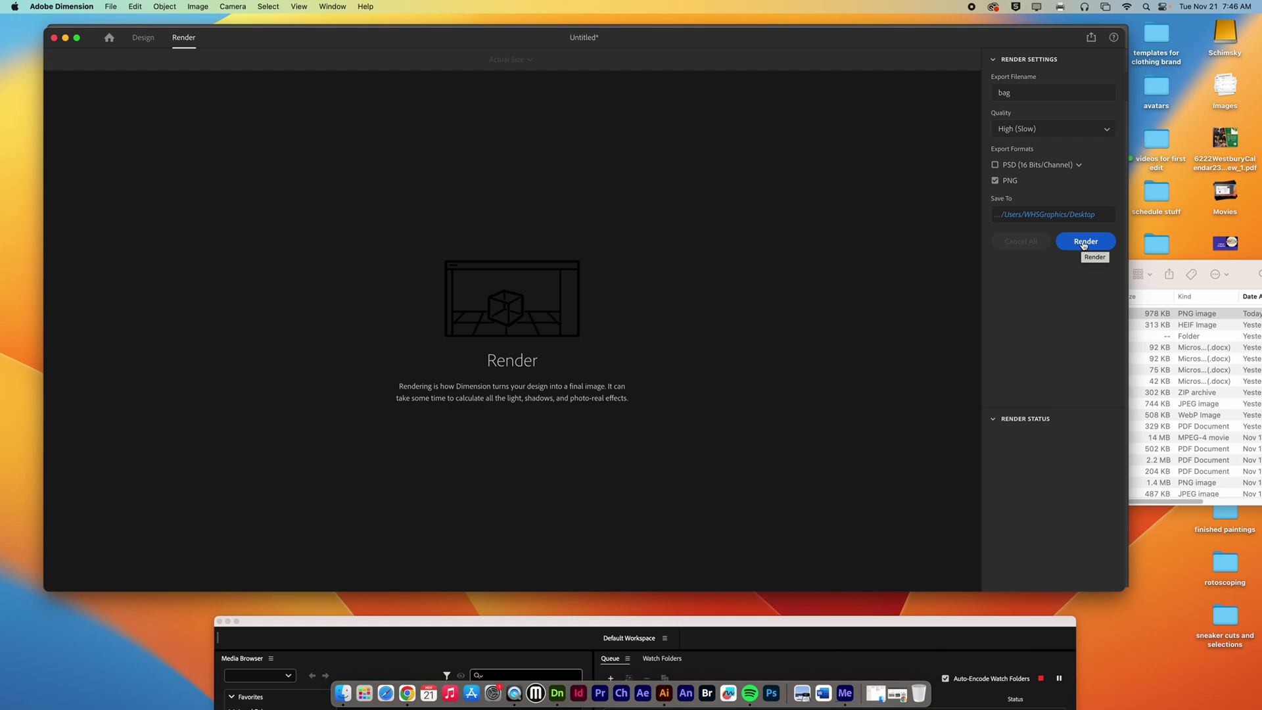
left_click(1078, 243)
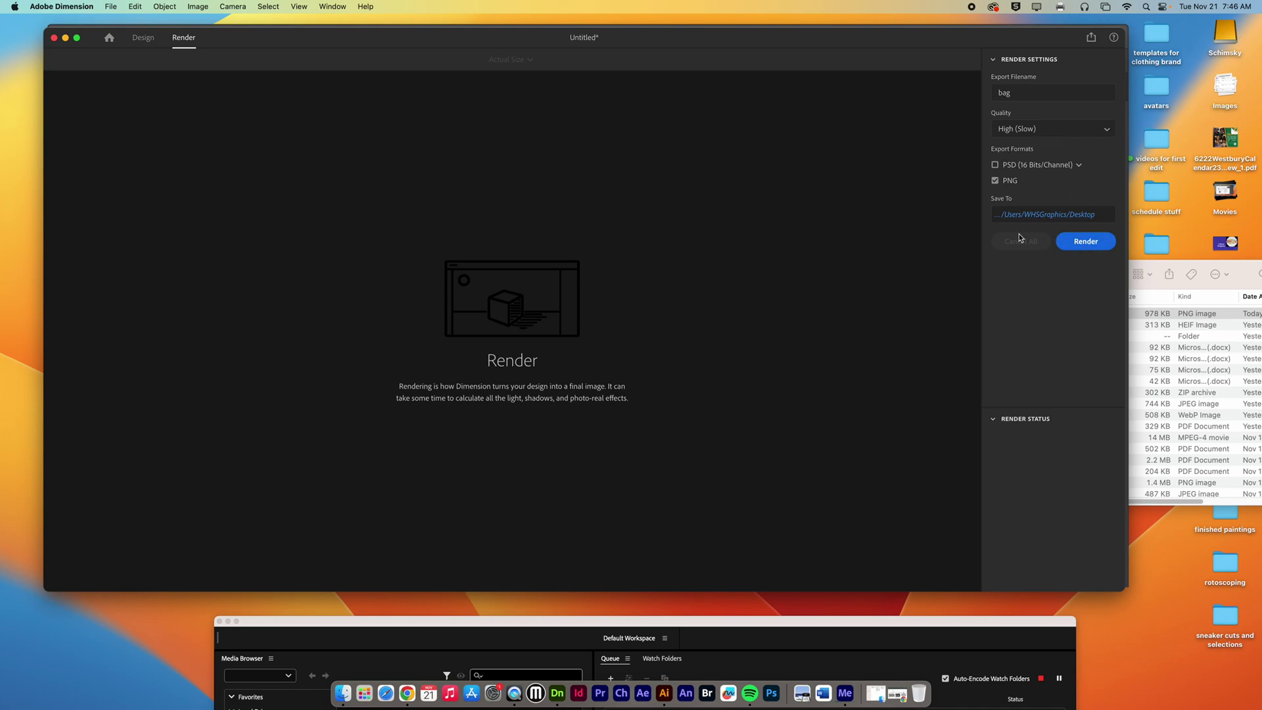
left_click(142, 39)
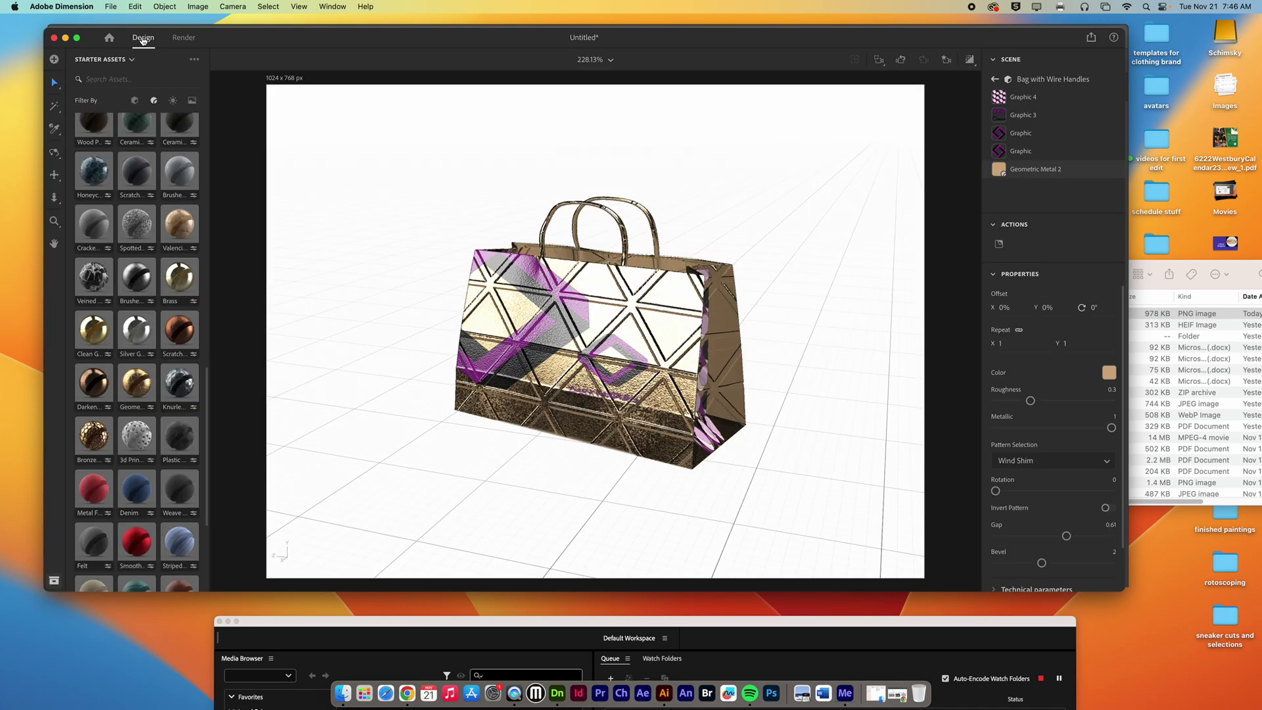
left_click(110, 6)
mouse_move(143, 166)
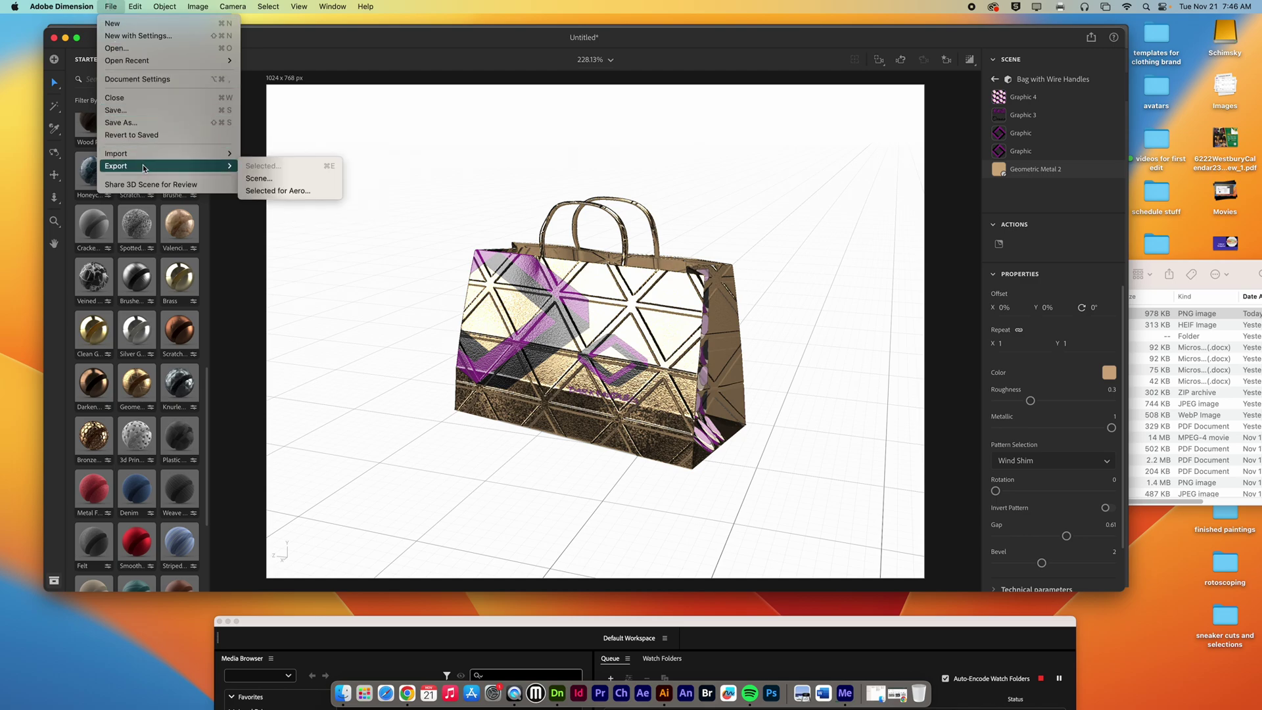
left_click(274, 179)
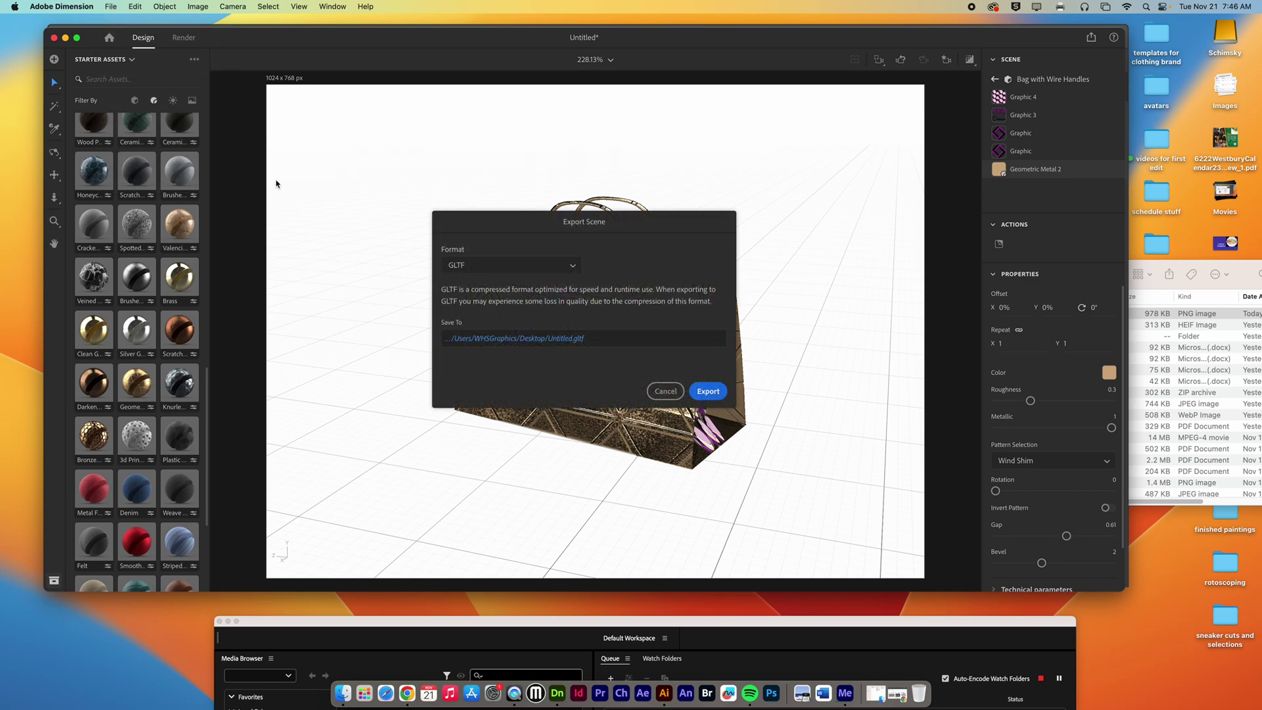
left_click(573, 267)
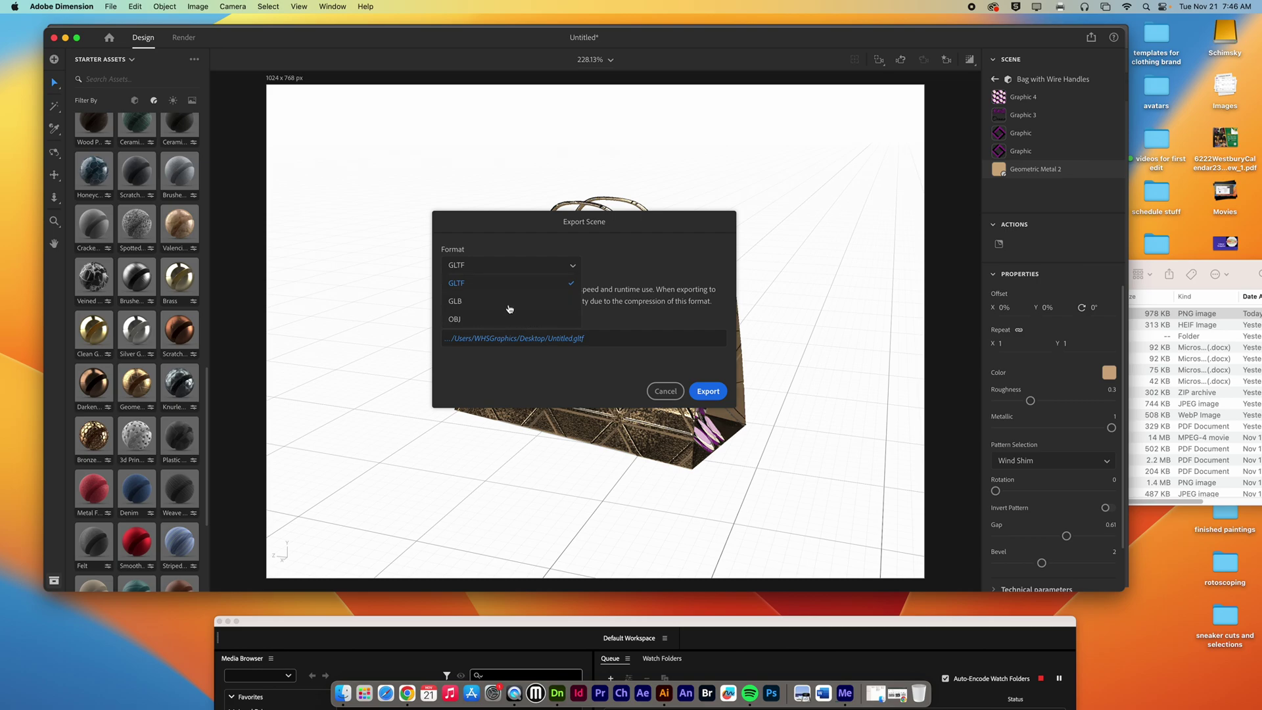
left_click(455, 301)
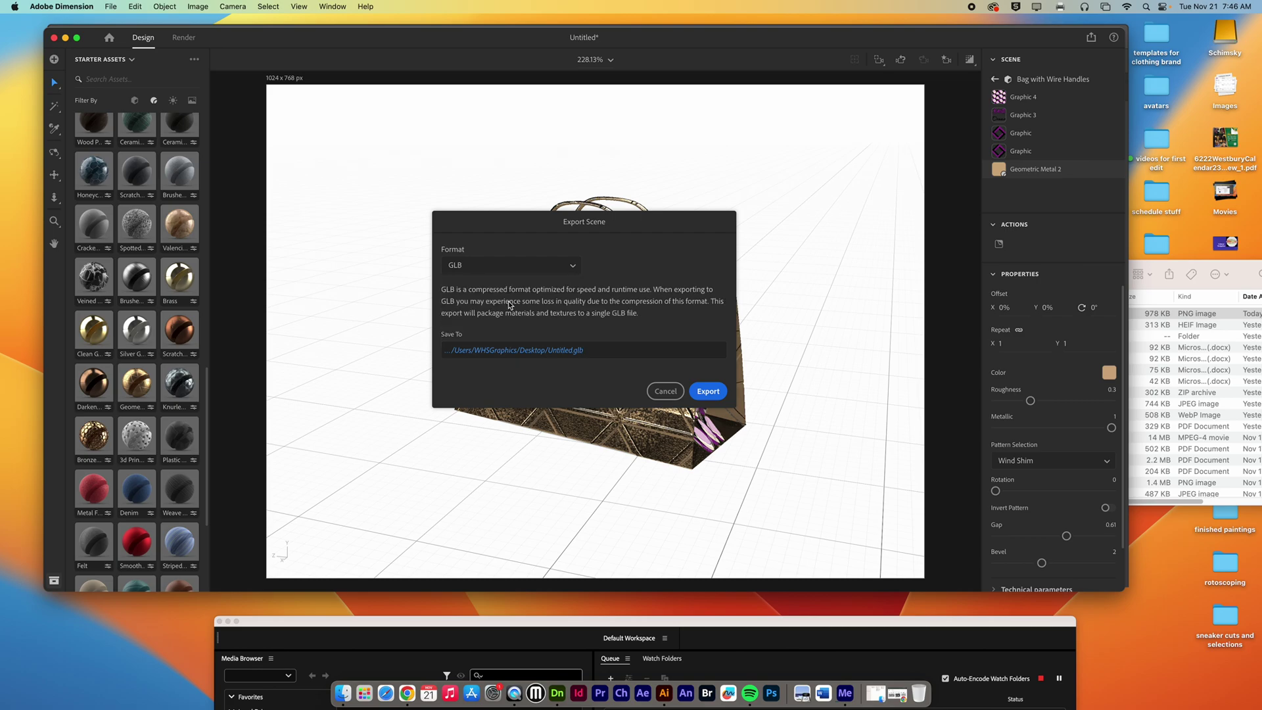
left_click(575, 265)
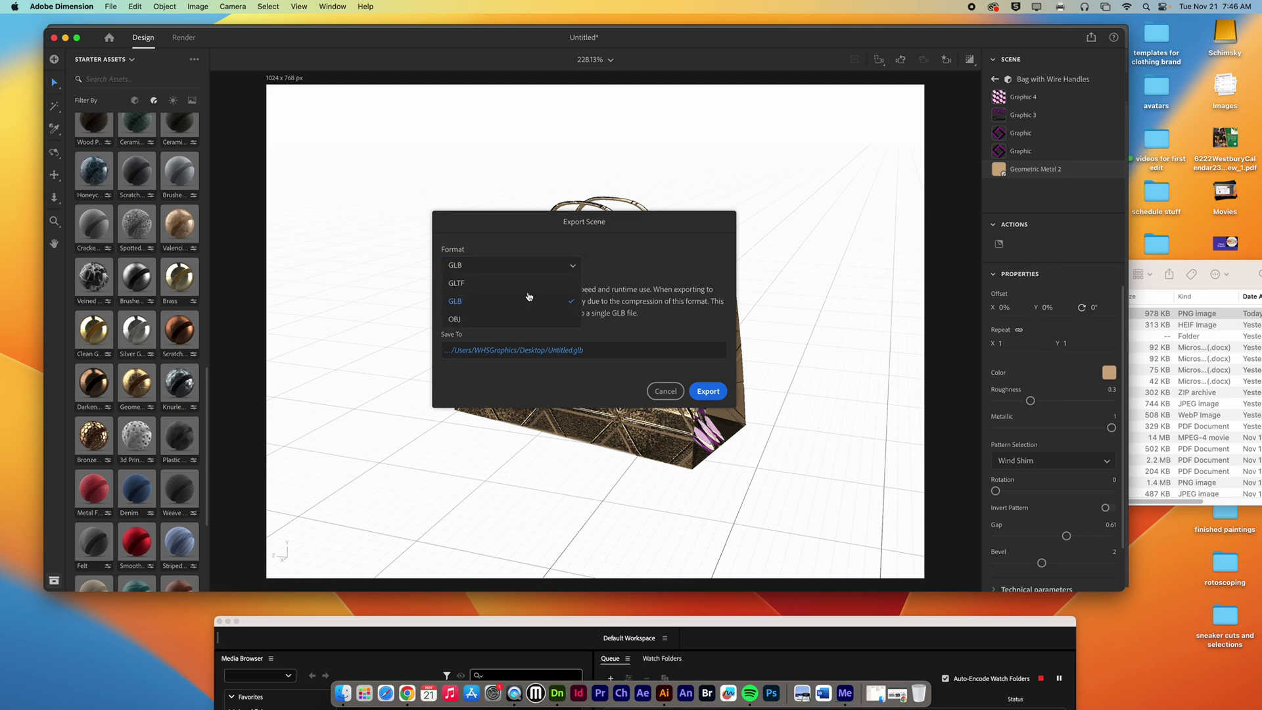
left_click(503, 321)
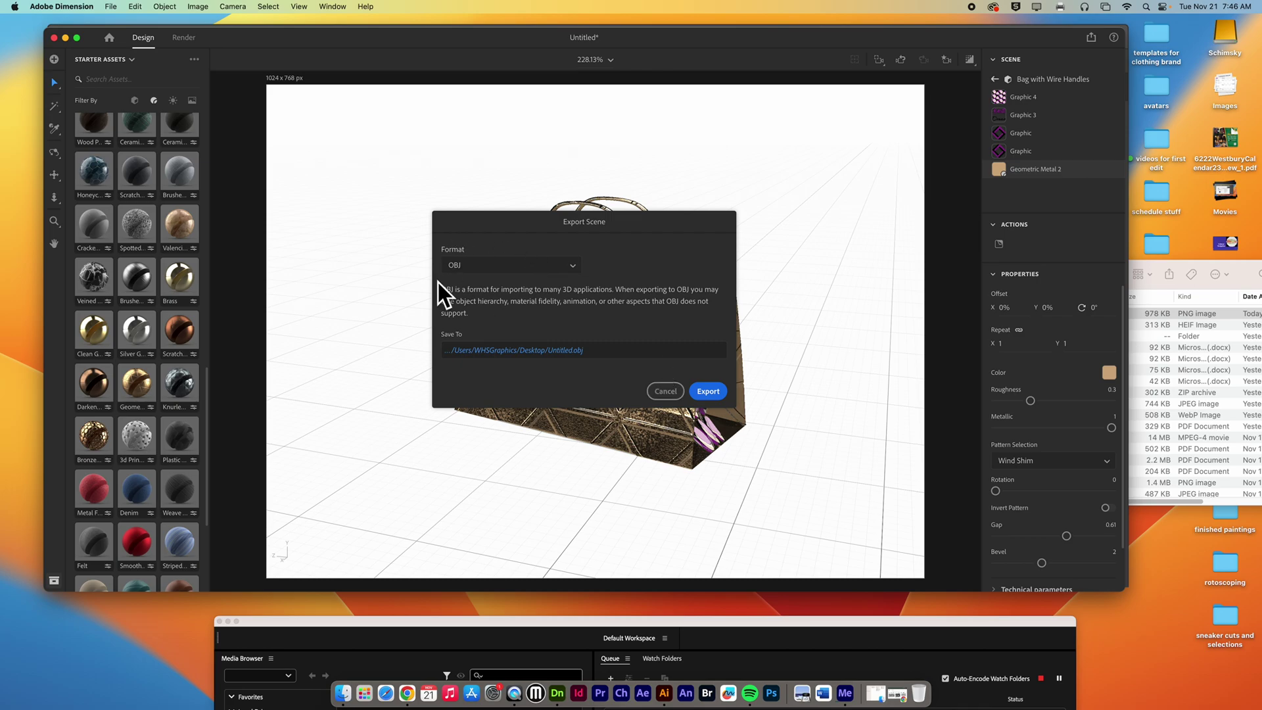
left_click(663, 389)
left_click(113, 6)
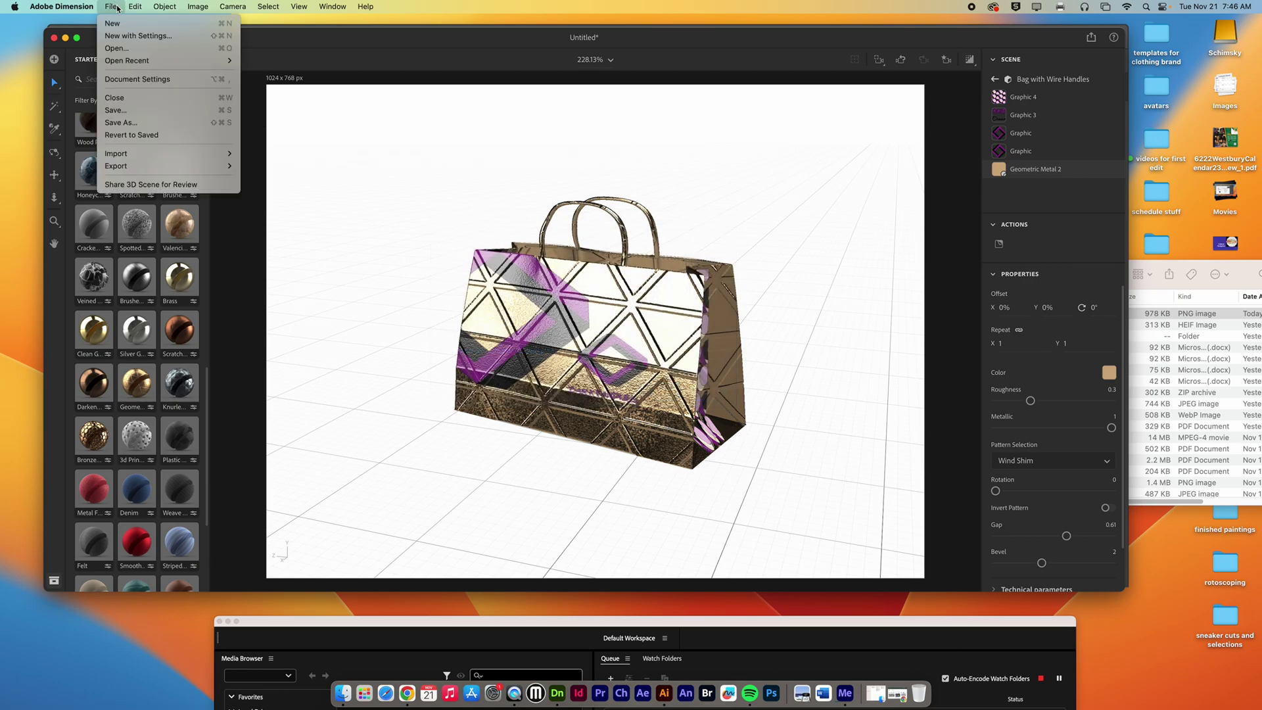
mouse_move(211, 165)
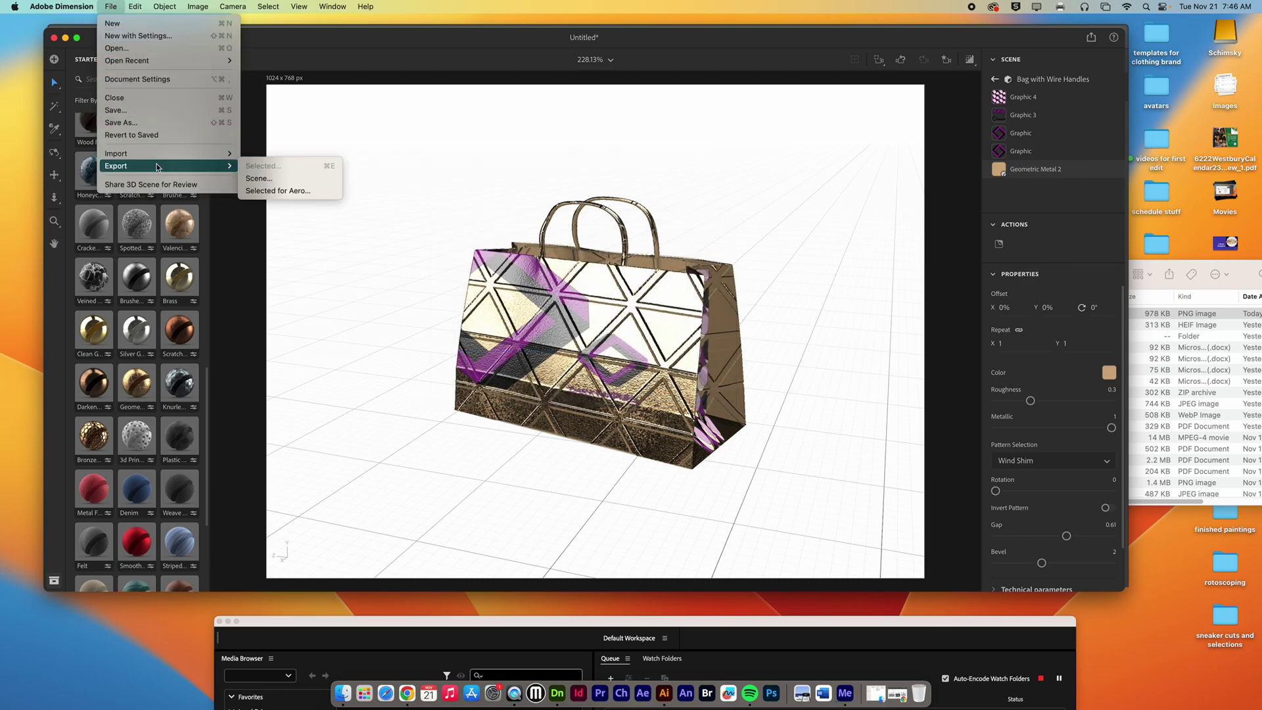
left_click(271, 178)
left_click(556, 269)
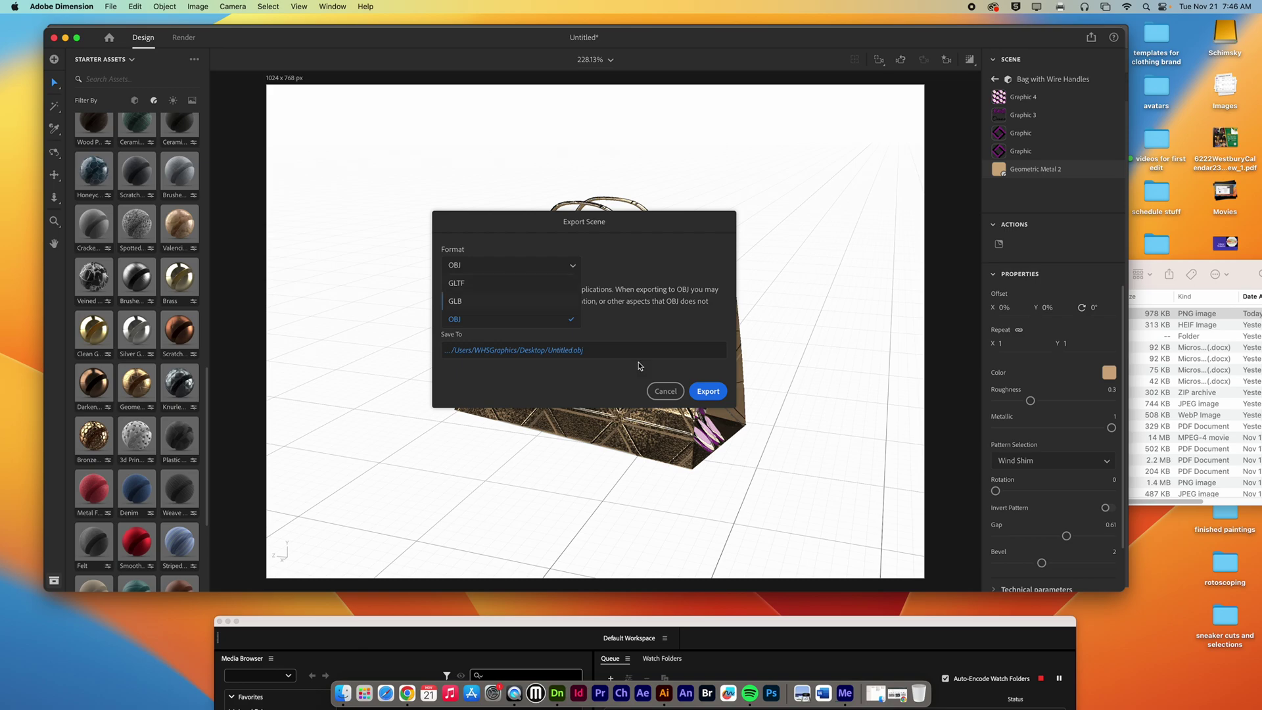
left_click(666, 392)
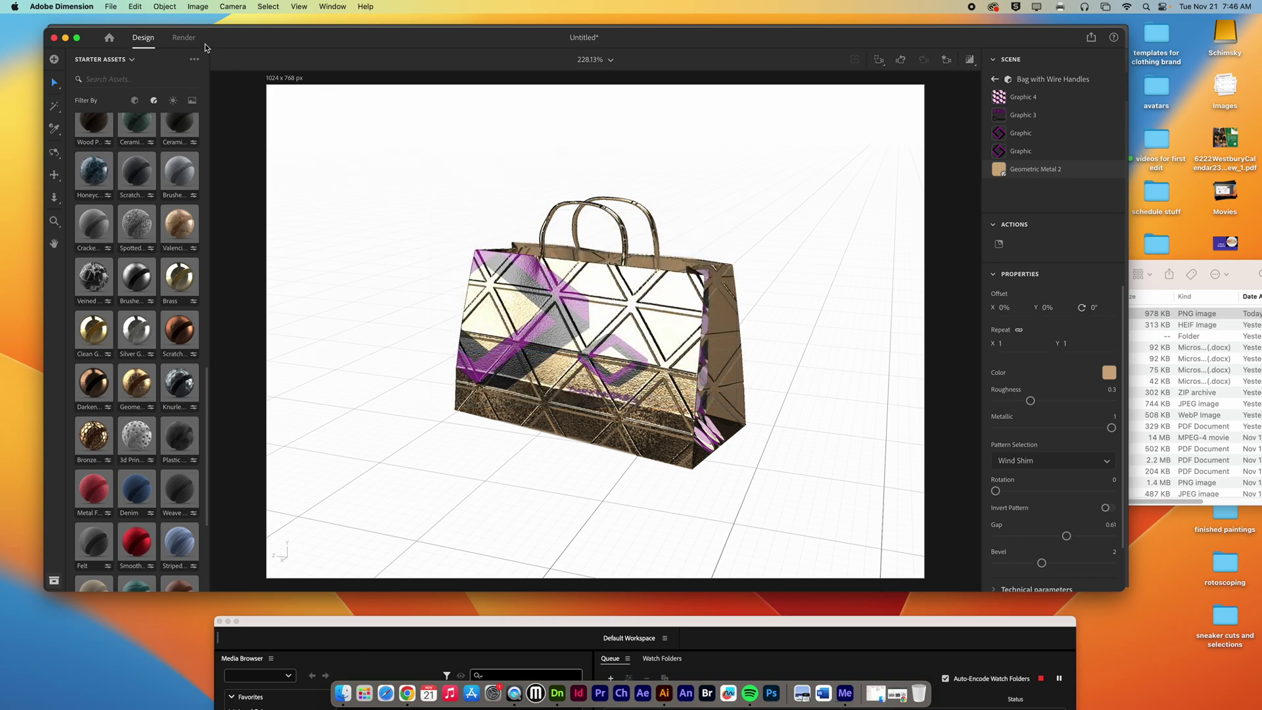
Step: Render the bag scene with the configured PNG export settings
left_click(184, 38)
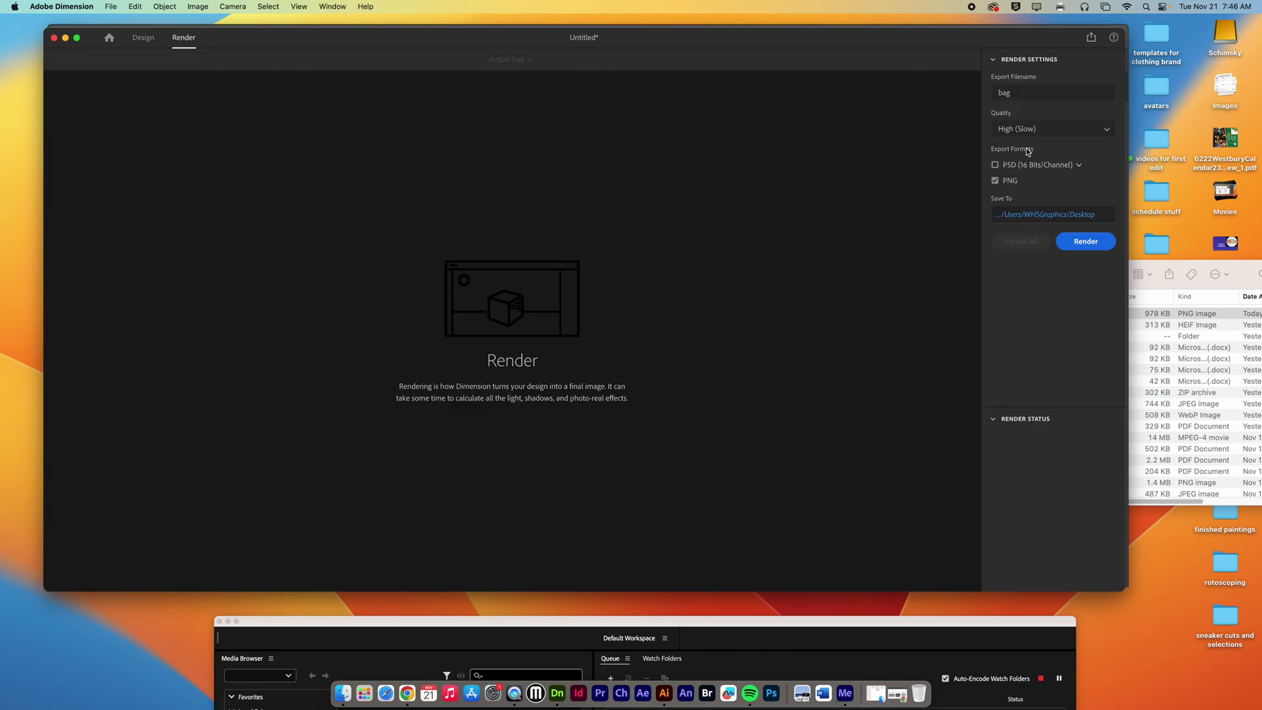
left_click(1085, 244)
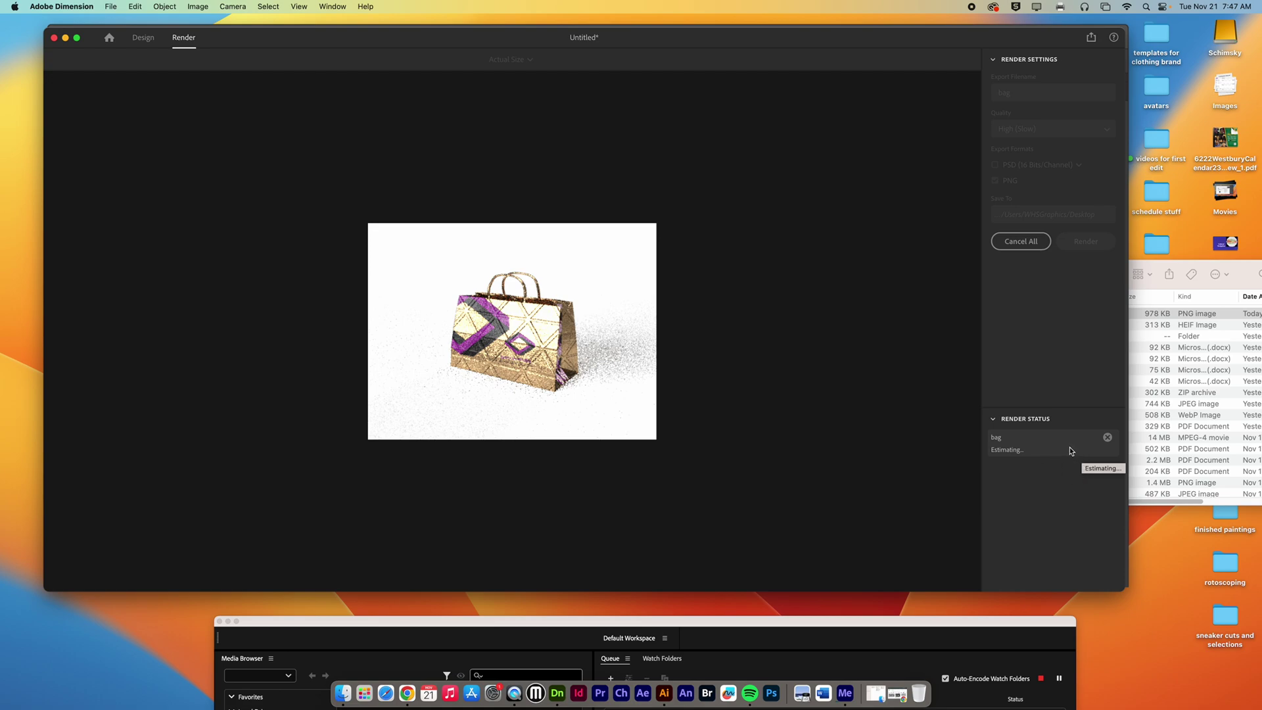
Step: Switch to Adobe Illustrator and move the four palette-coloured circles into the Design Pattern Elements box beside the pattern
left_click(664, 693)
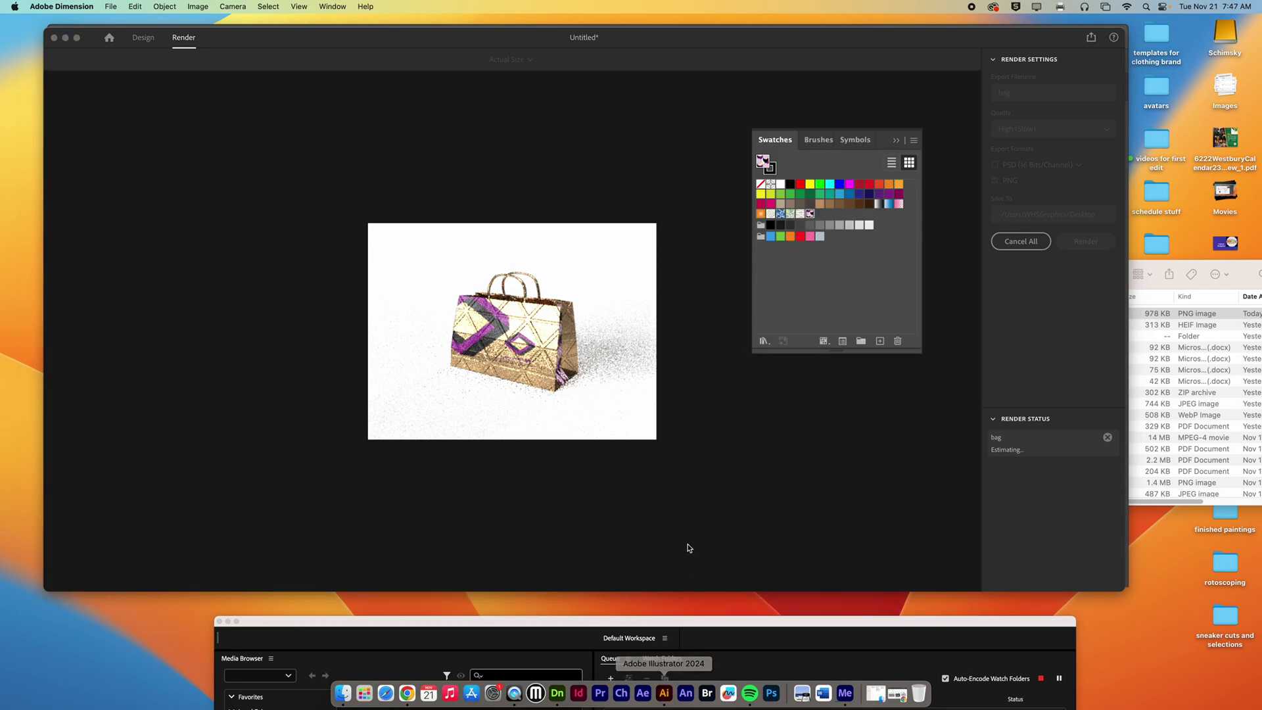
left_click(830, 457)
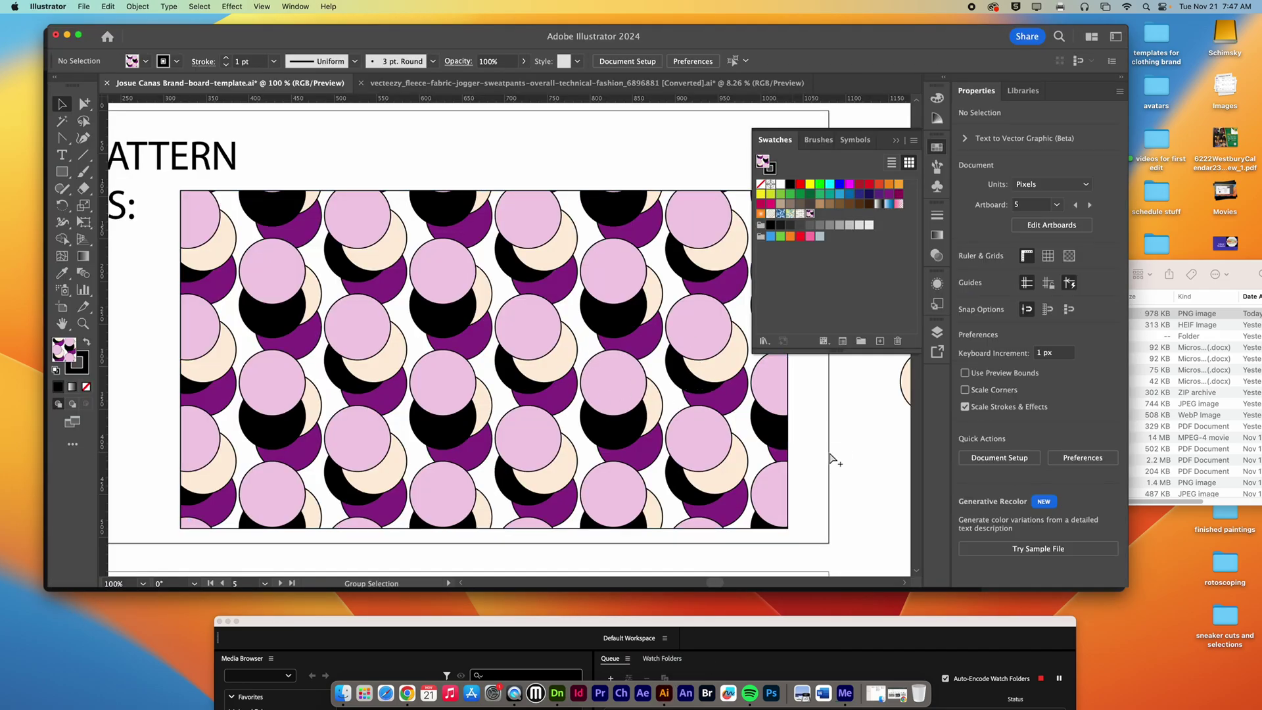
key("super+minus")
key("super+minus")
key("super+minus")
key("super+minus")
key("super+minus")
left_click_drag(596, 413, 701, 354)
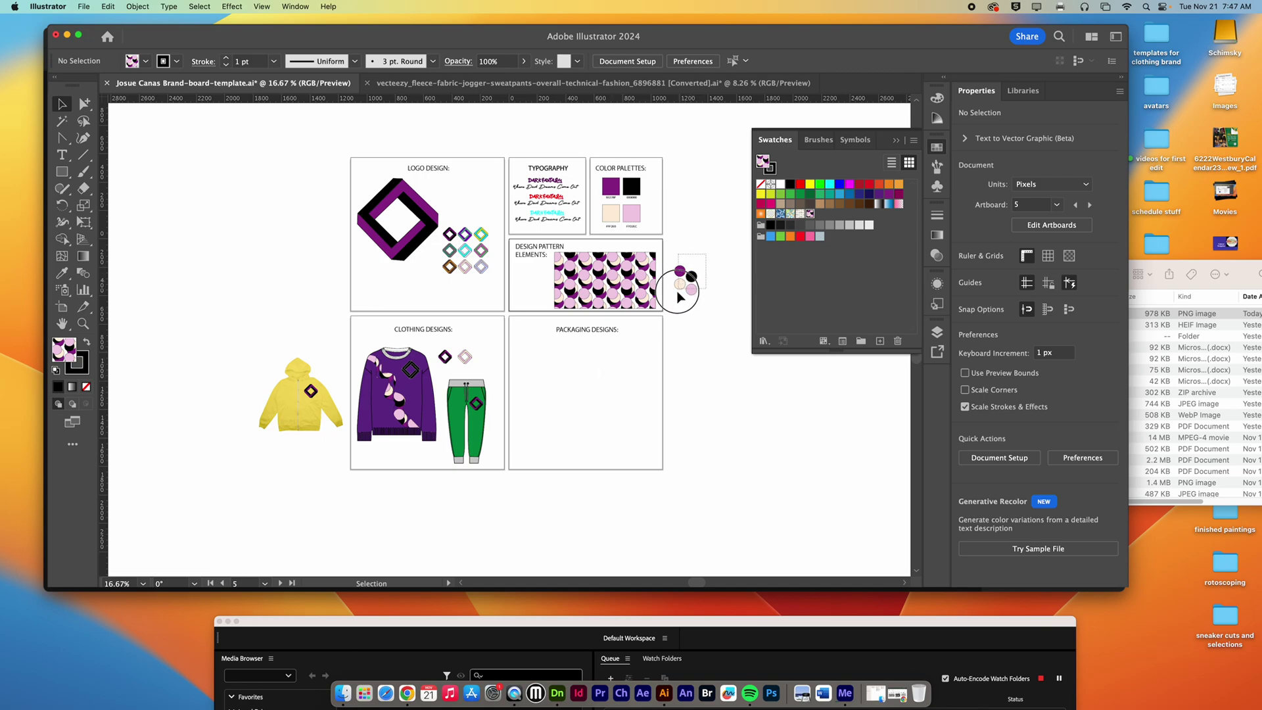
left_click_drag(681, 290, 531, 289)
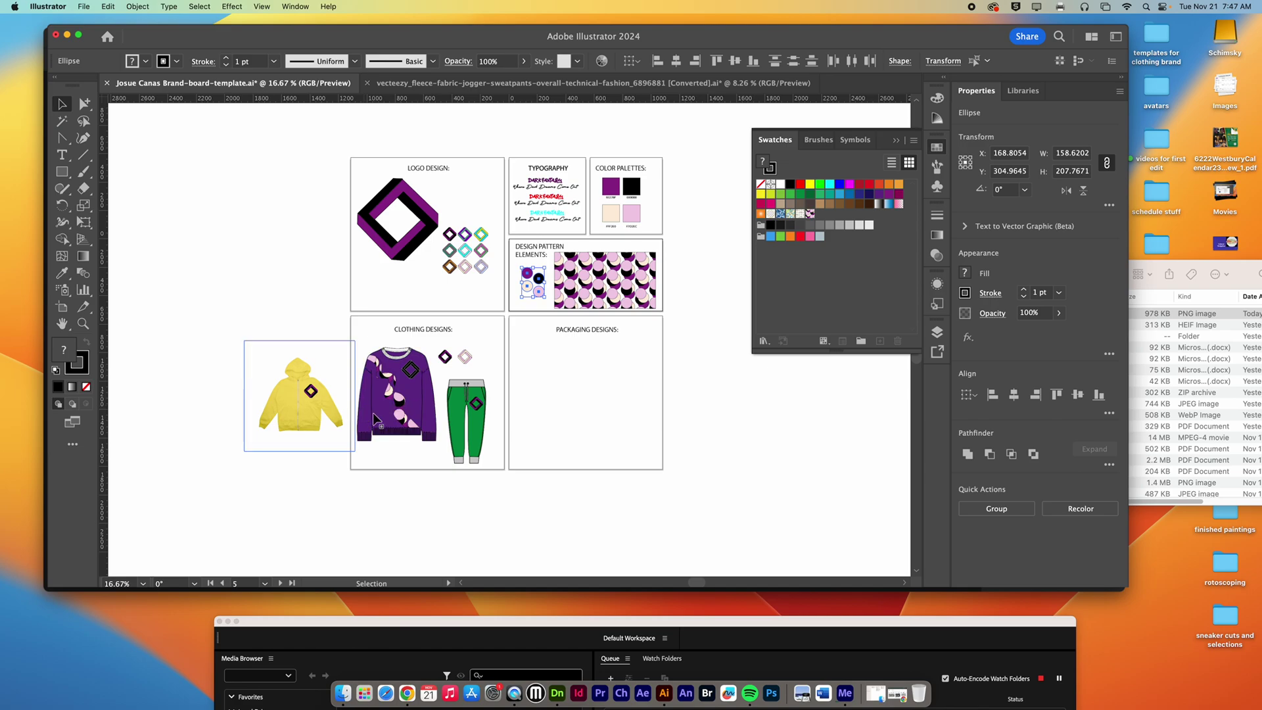
Step: Shrink the yellow hoodie with its logo and fit it above the green pants on the Clothing Designs artboard
left_click_drag(232, 341, 335, 435)
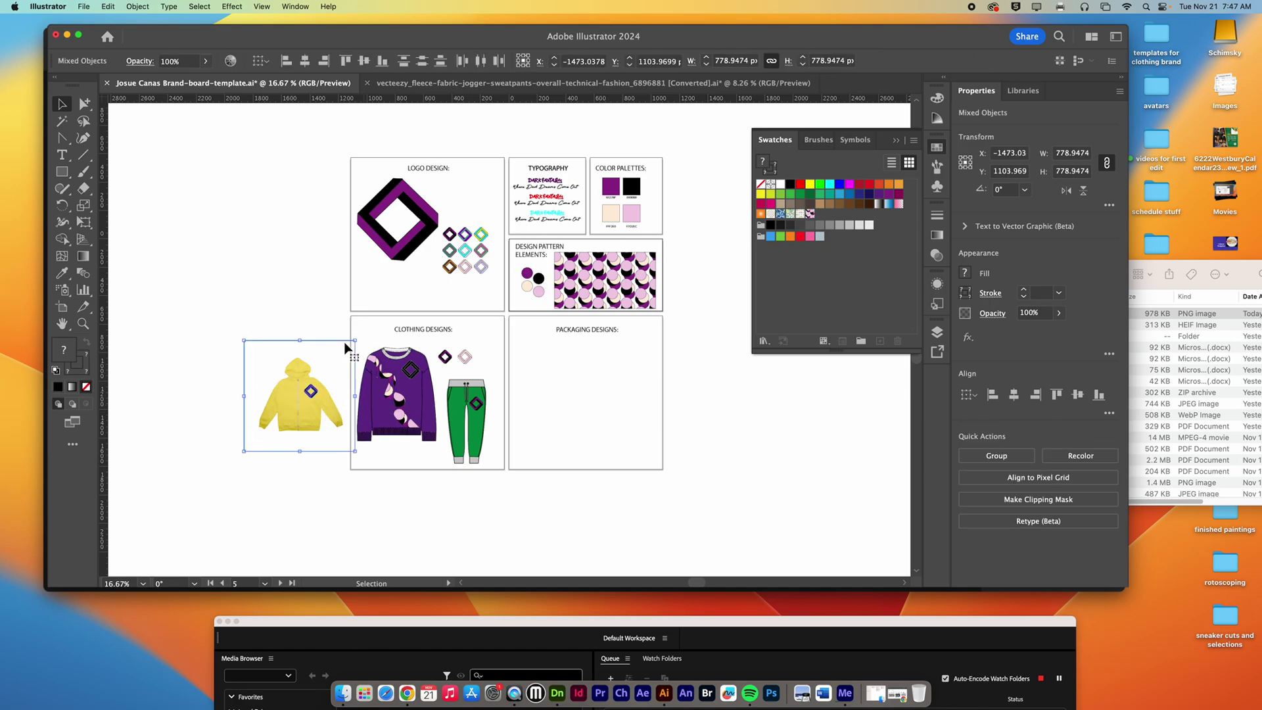
left_click_drag(355, 340, 433, 355, "shift")
key("super+shift+a")
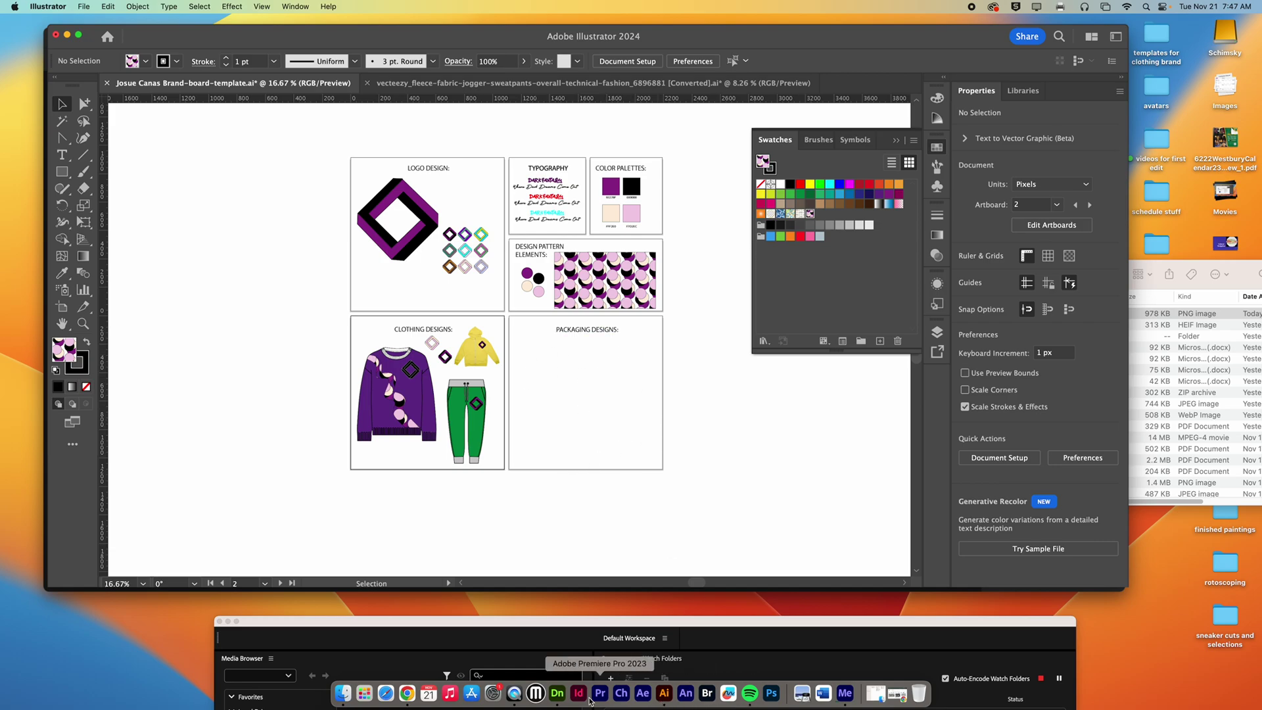
Step: Switch back to Adobe Dimension to check the bag render's progress
left_click(557, 693)
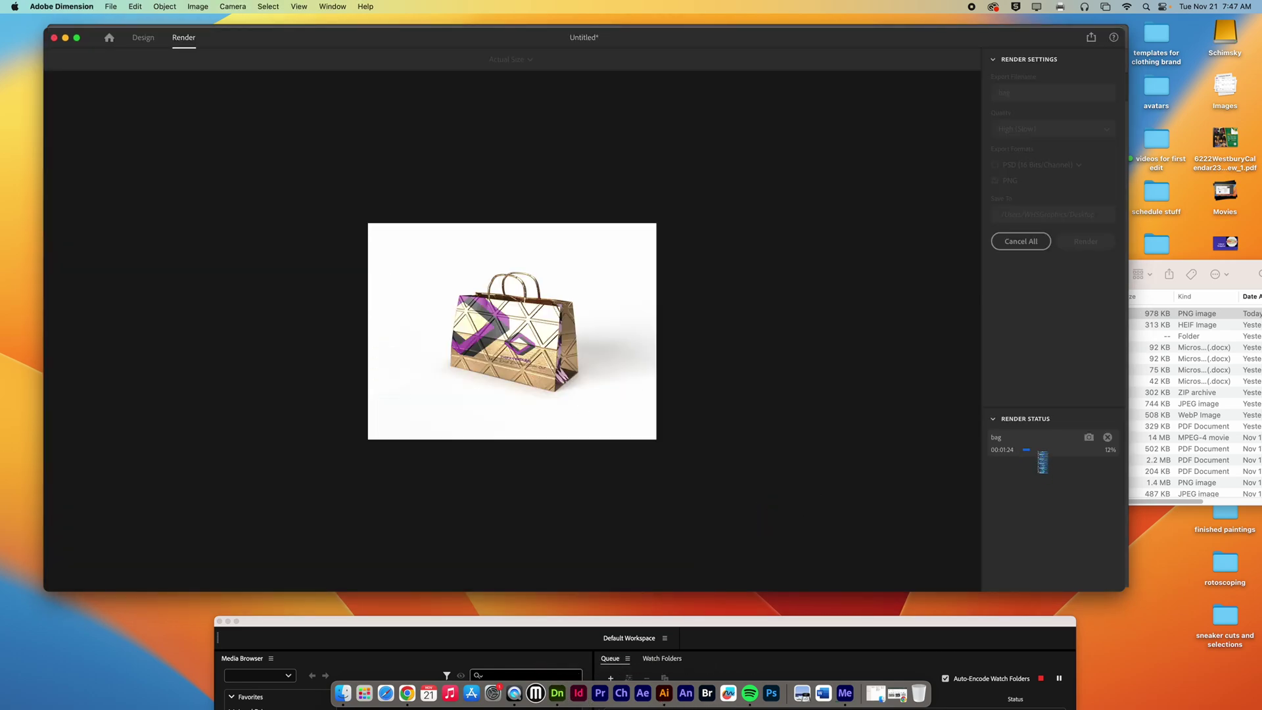